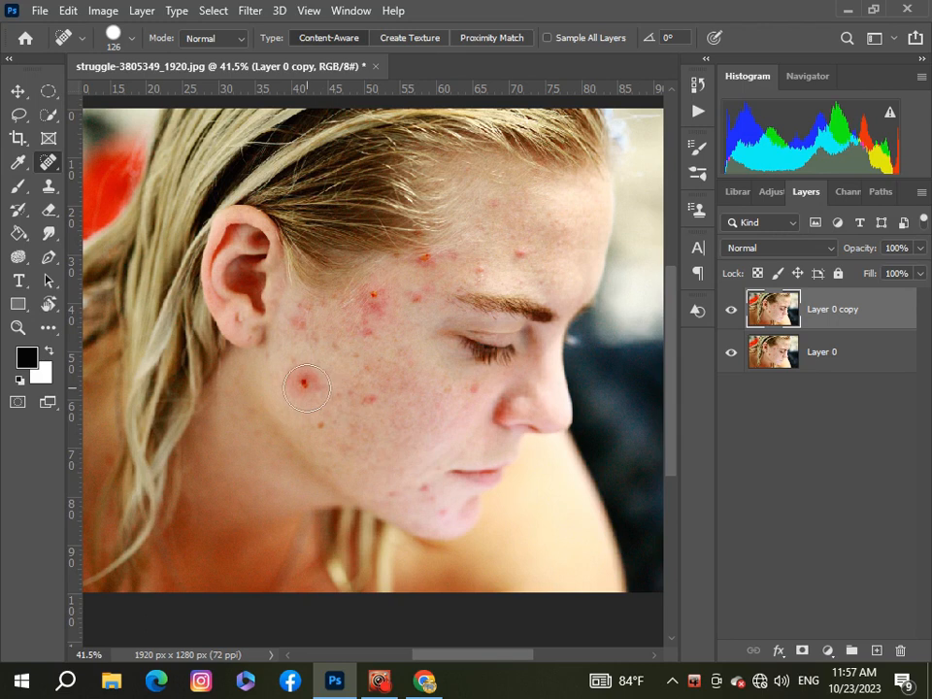
# Remove the red pimple and nearby blemishes on the lower cheek and jaw with the Spot Healing Brush
pyautogui.click(306, 383)
pyautogui.click(364, 406)
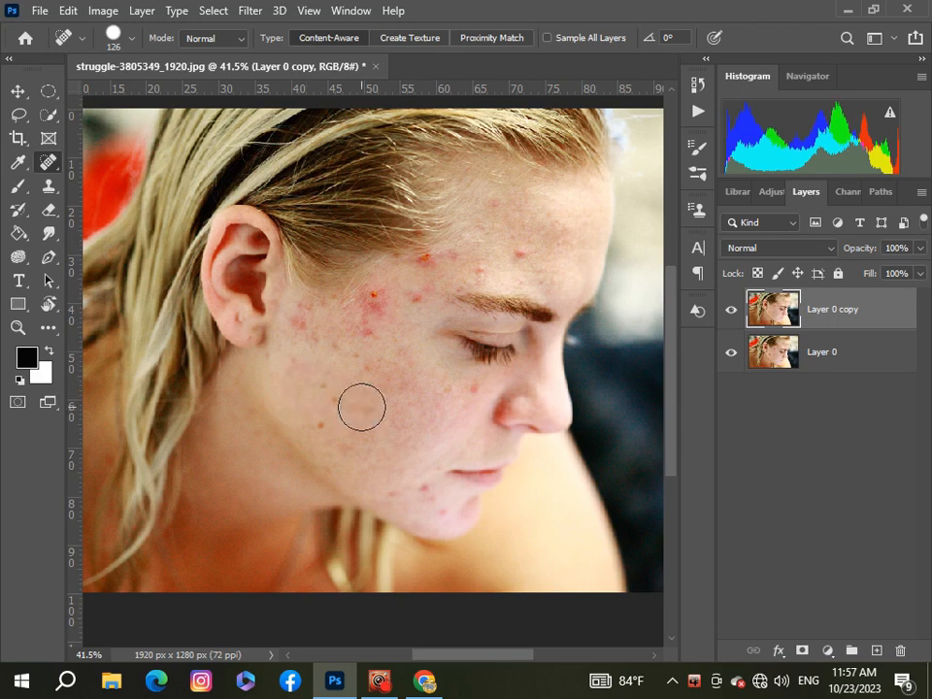
pyautogui.click(334, 425)
pyautogui.click(326, 398)
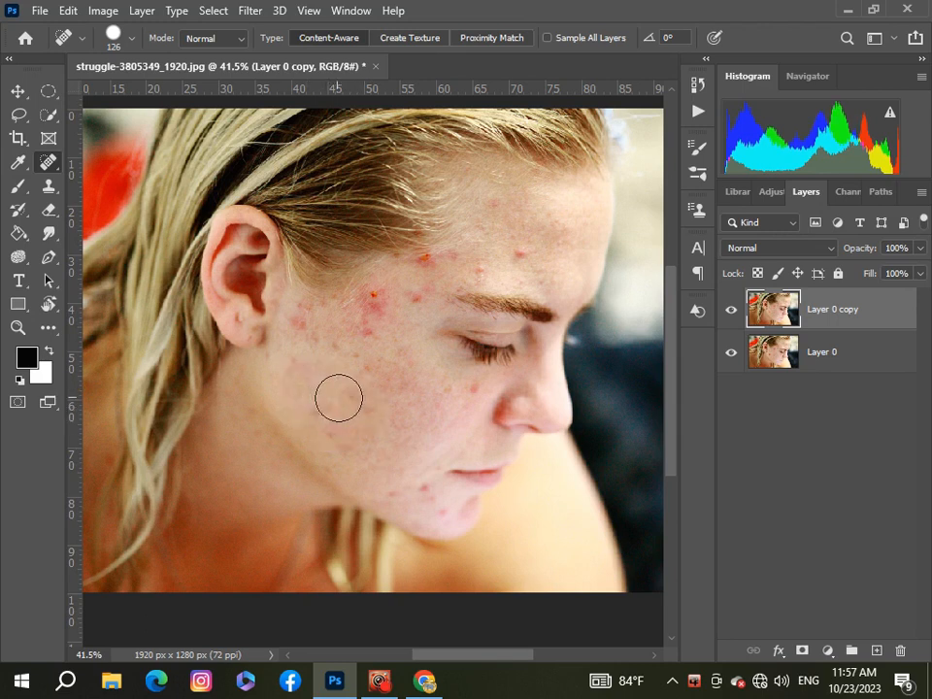
pyautogui.click(322, 414)
pyautogui.click(356, 441)
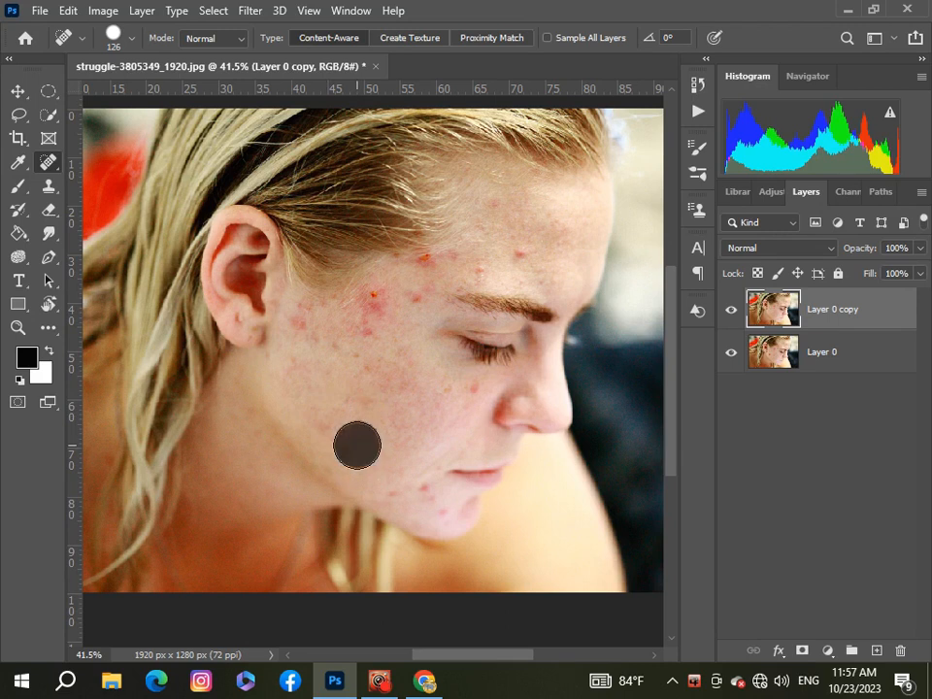
# Heal the blotchy skin on the lower cheek and the large red spots between the temple and the eyebrow
pyautogui.scroll(5, 395, 410)
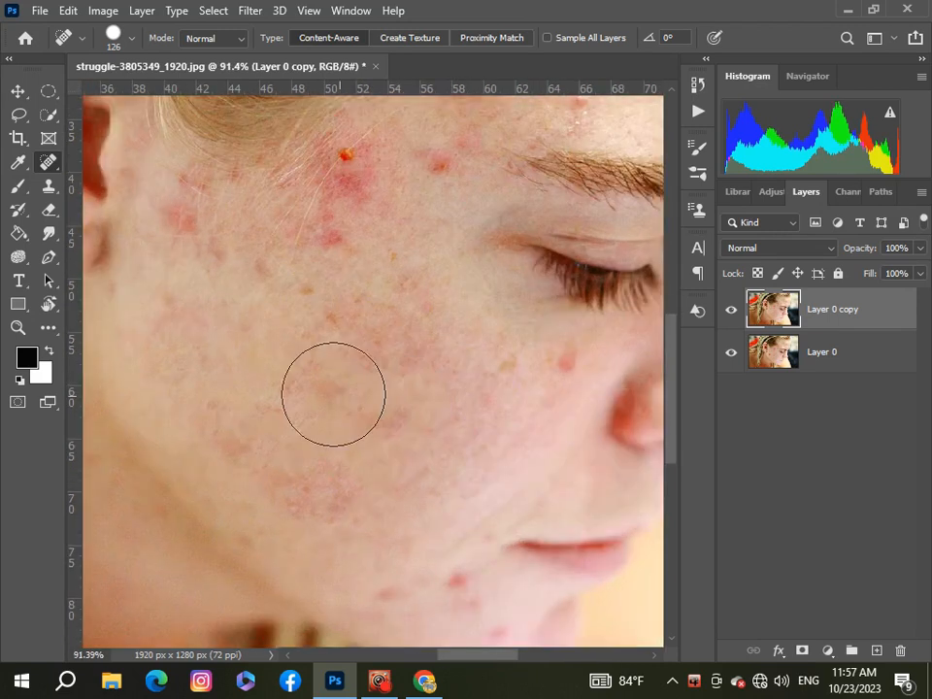
pyautogui.moveTo(225, 416); pyautogui.dragTo(337, 499)
pyautogui.click(348, 190)
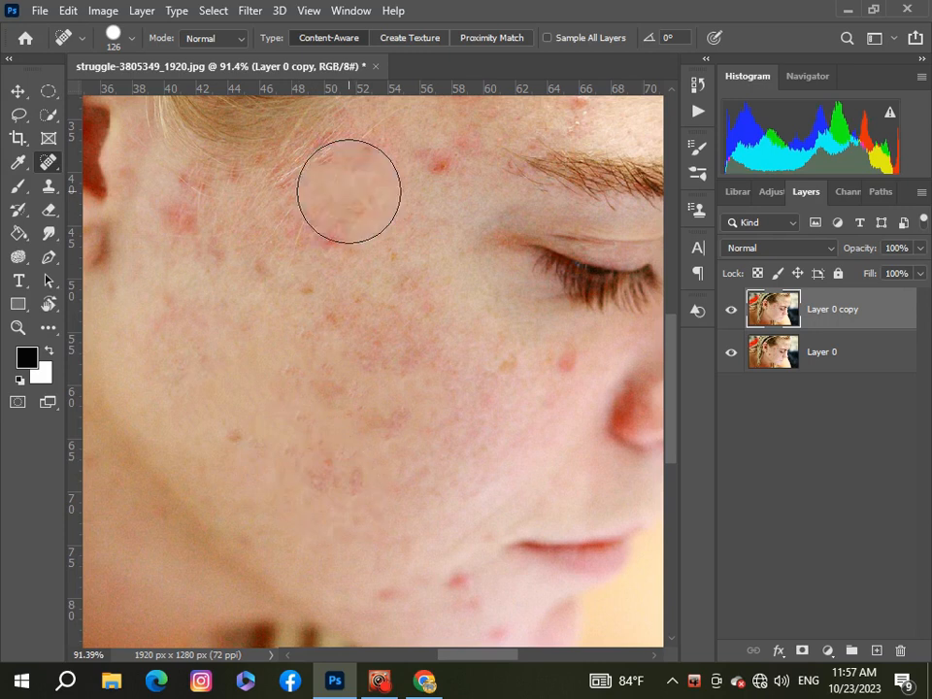
pyautogui.click(433, 167)
pyautogui.click(345, 212)
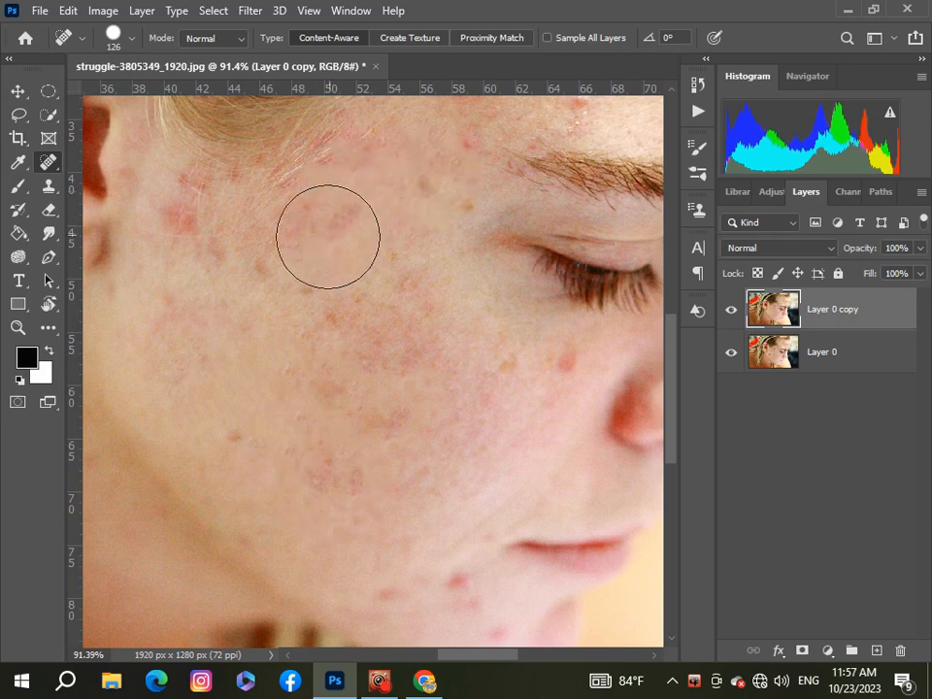
# Heal the red patch in front of the ear and the blemishes across the middle of the cheek
pyautogui.click(183, 226)
pyautogui.click(195, 212)
pyautogui.click(276, 287)
pyautogui.click(333, 325)
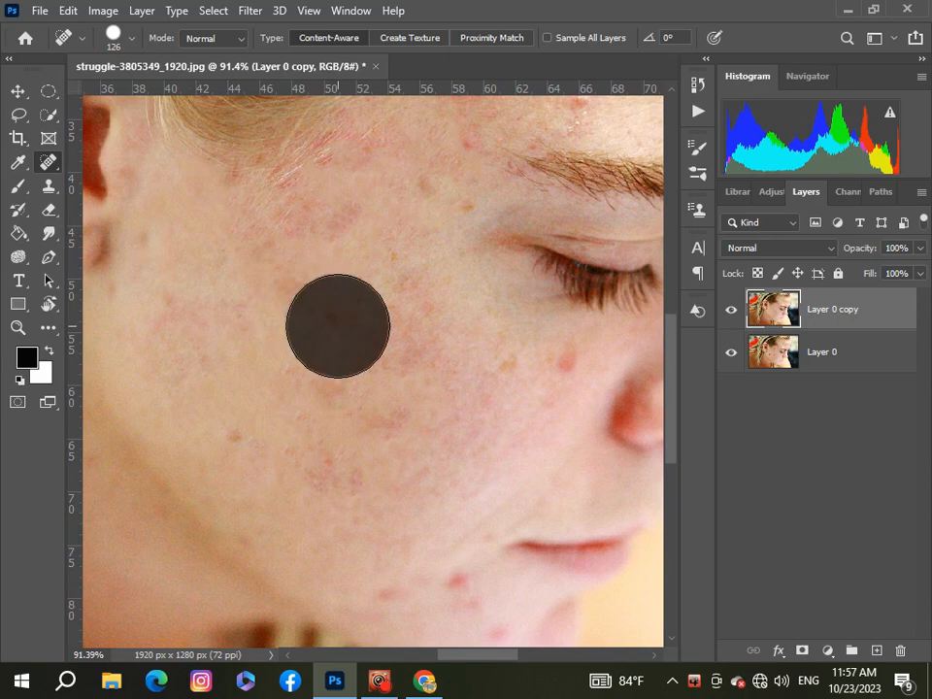
pyautogui.click(337, 451)
pyautogui.click(476, 398)
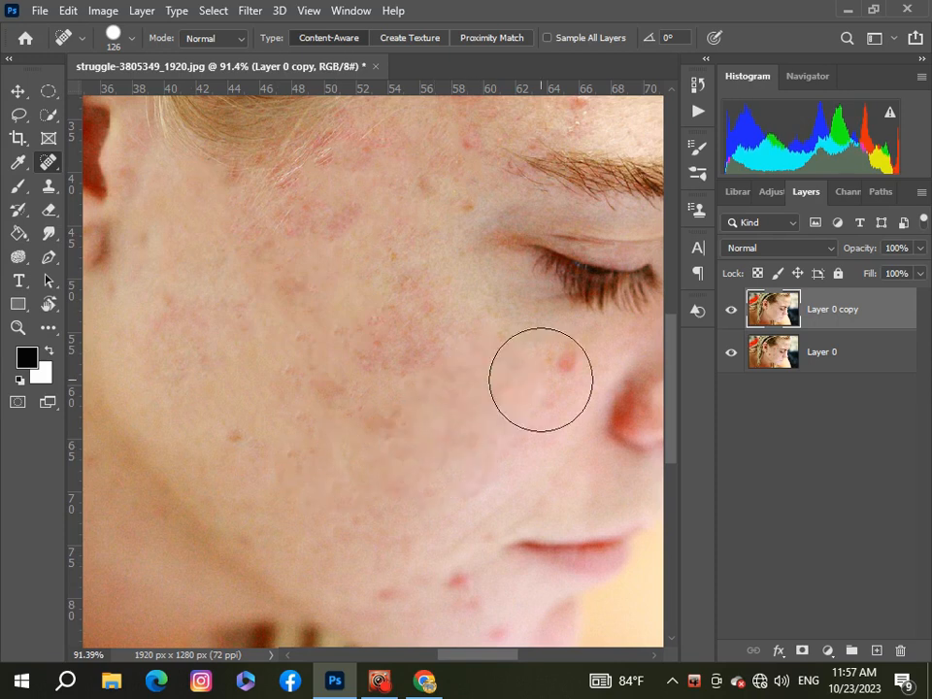
# Heal the red spot beside the nose and the reddened skin on the cheek below the eye
pyautogui.click(545, 379)
pyautogui.click(533, 424)
pyautogui.click(409, 343)
pyautogui.click(370, 337)
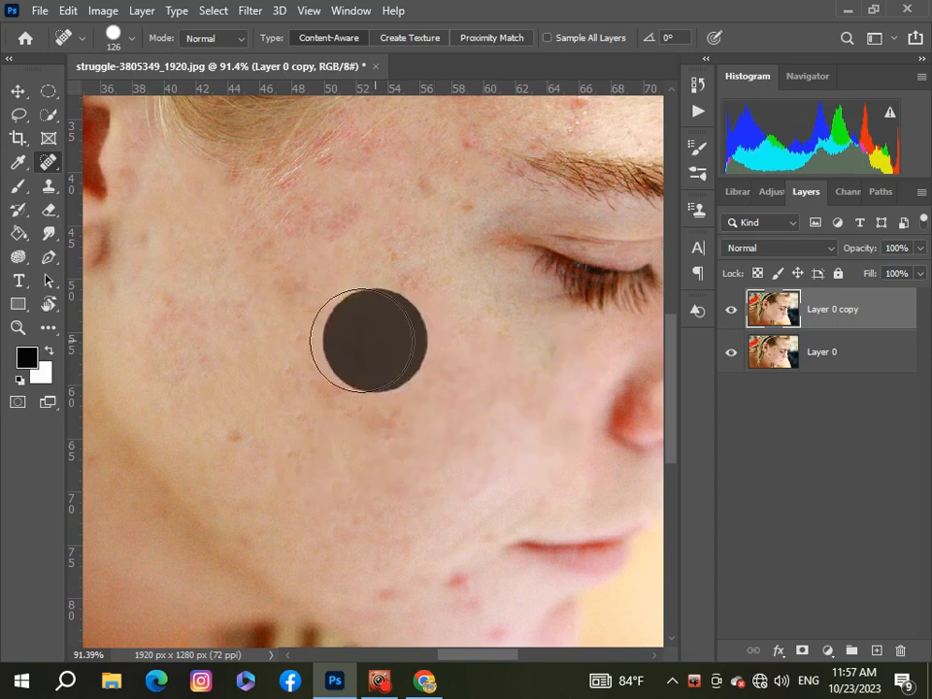
pyautogui.click(326, 333)
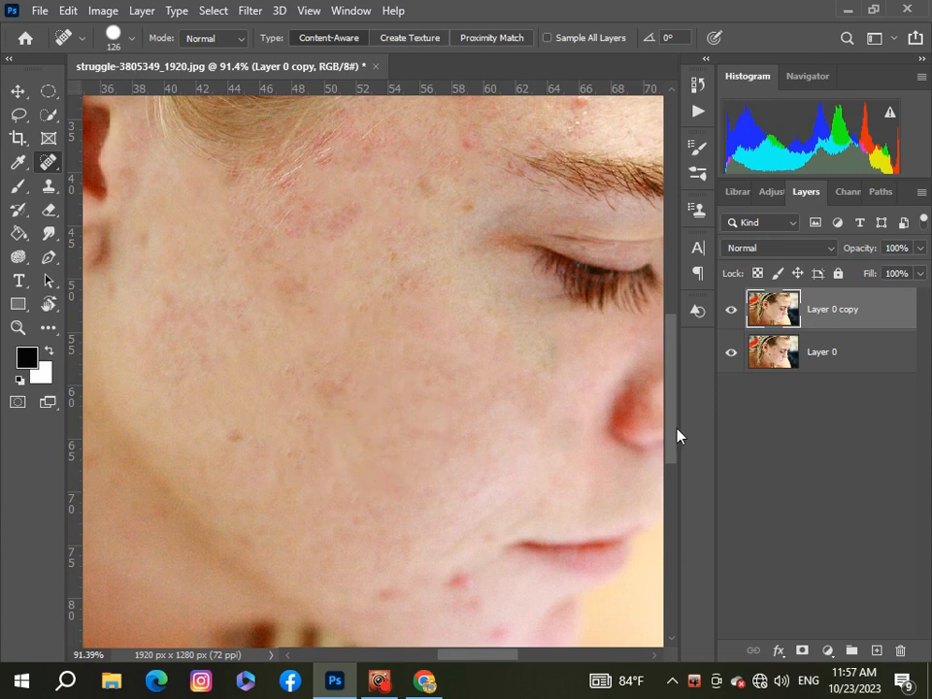
# Heal the spots on the chin and around the mouth, plus the dark mark and uneven skin on the lower cheek
pyautogui.moveTo(676, 433); pyautogui.dragTo(676, 484)
pyautogui.click(471, 439)
pyautogui.click(403, 395)
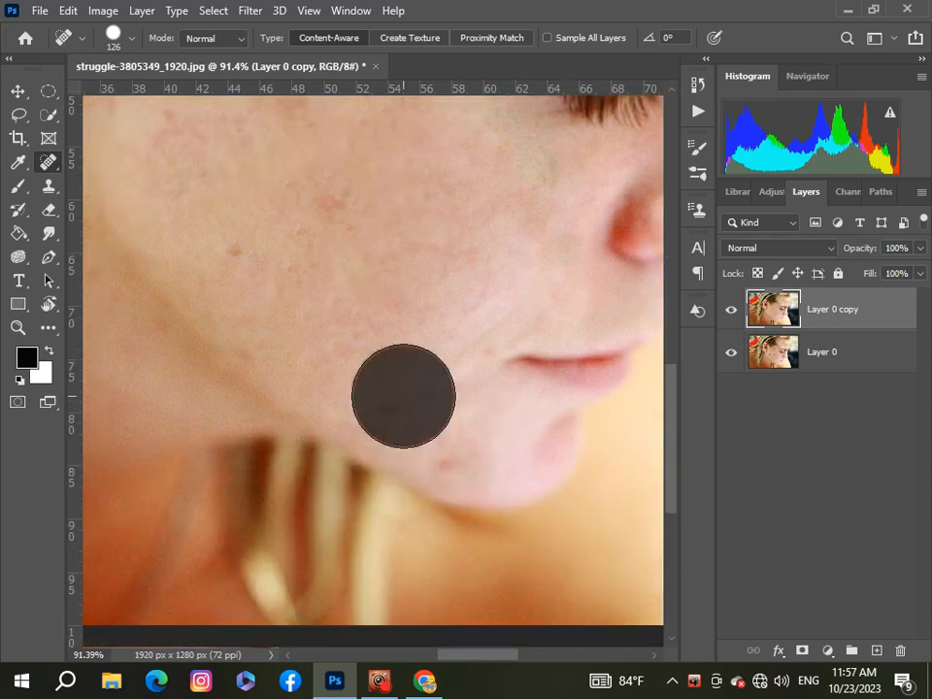
pyautogui.click(455, 433)
pyautogui.click(248, 251)
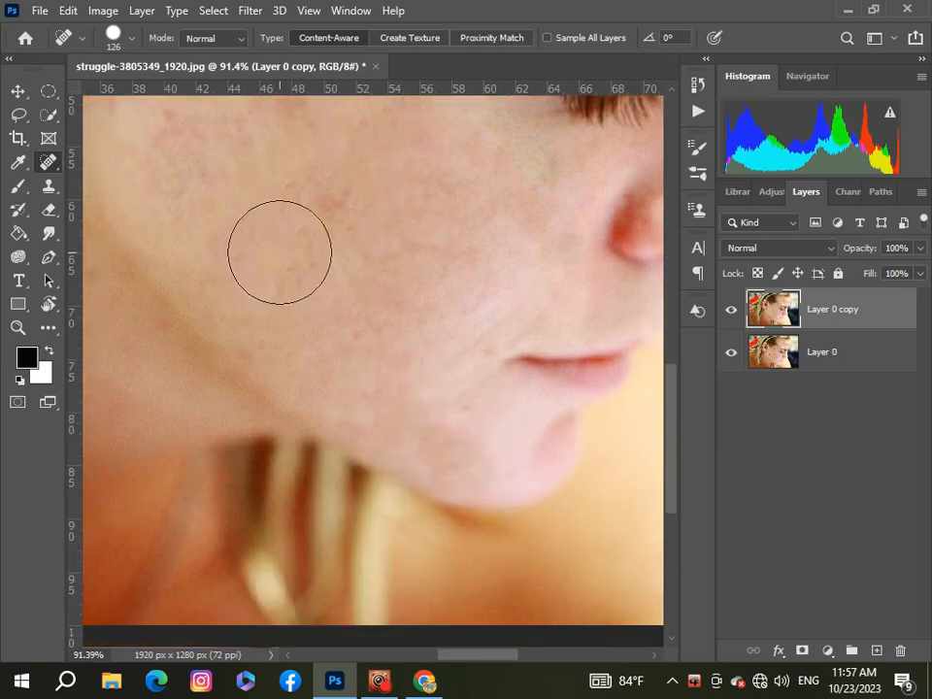
pyautogui.click(280, 259)
pyautogui.click(420, 305)
# Heal the blemishes on the forehead and the red spot just above the eyebrow
pyautogui.moveTo(670, 493); pyautogui.dragTo(671, 392)
pyautogui.moveTo(493, 657); pyautogui.dragTo(534, 653)
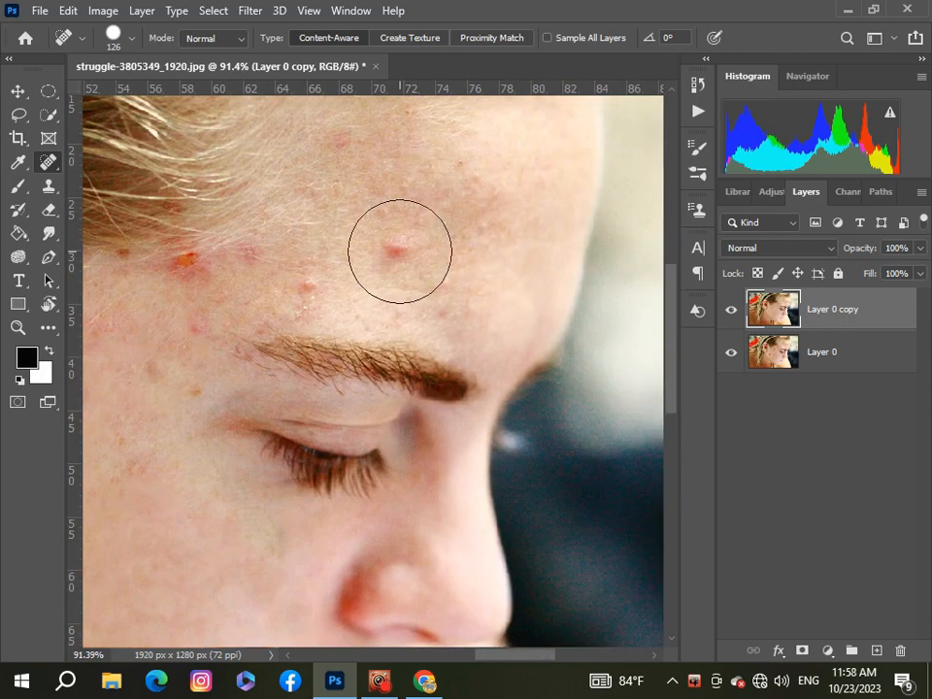
pyautogui.click(428, 290)
pyautogui.click(474, 242)
pyautogui.moveTo(474, 242); pyautogui.dragTo(522, 212)
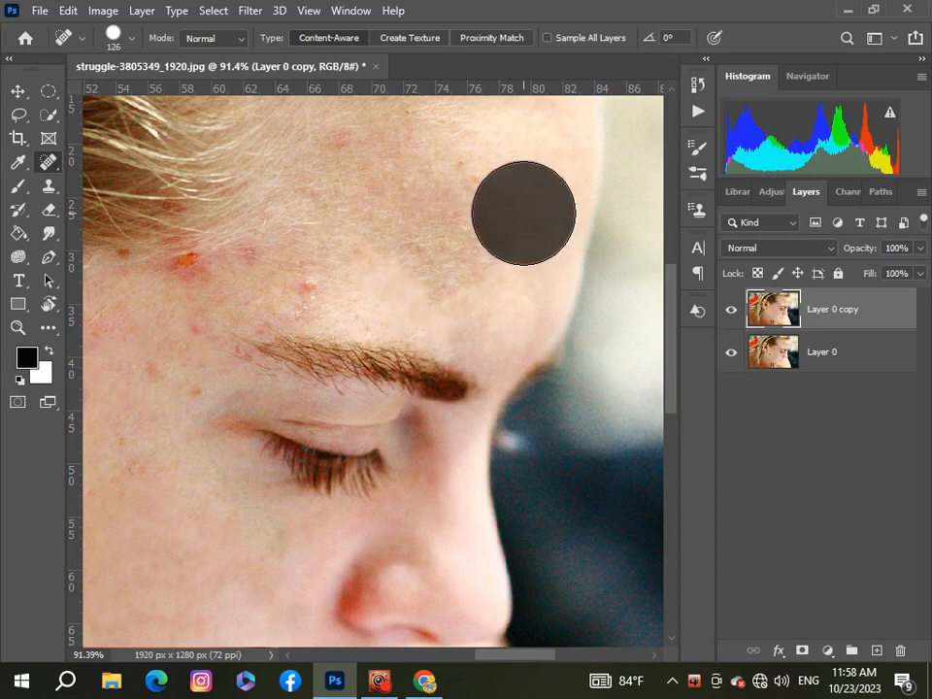
pyautogui.click(321, 270)
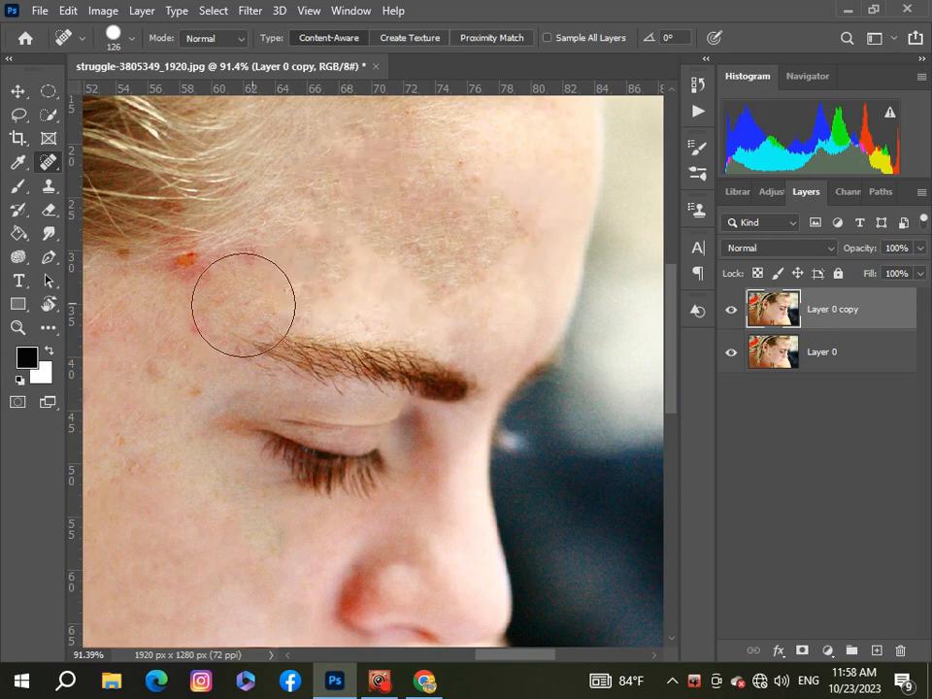
# Heal the spots around the outer end of the eyebrow and the orange-red pimple near the hairline
pyautogui.click(217, 312)
pyautogui.click(210, 331)
pyautogui.click(181, 358)
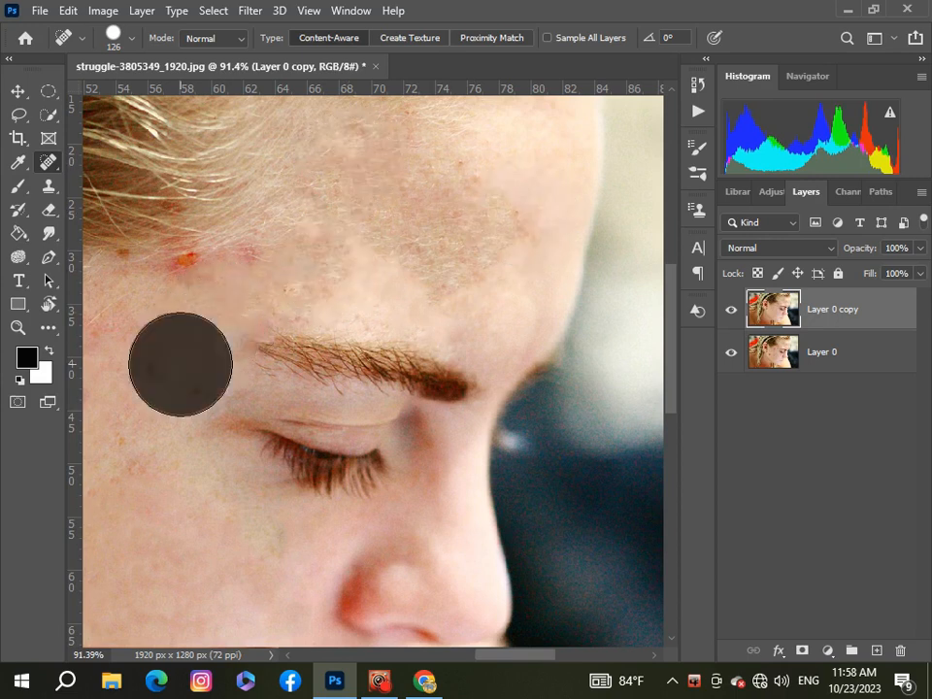
pyautogui.click(189, 280)
pyautogui.click(250, 275)
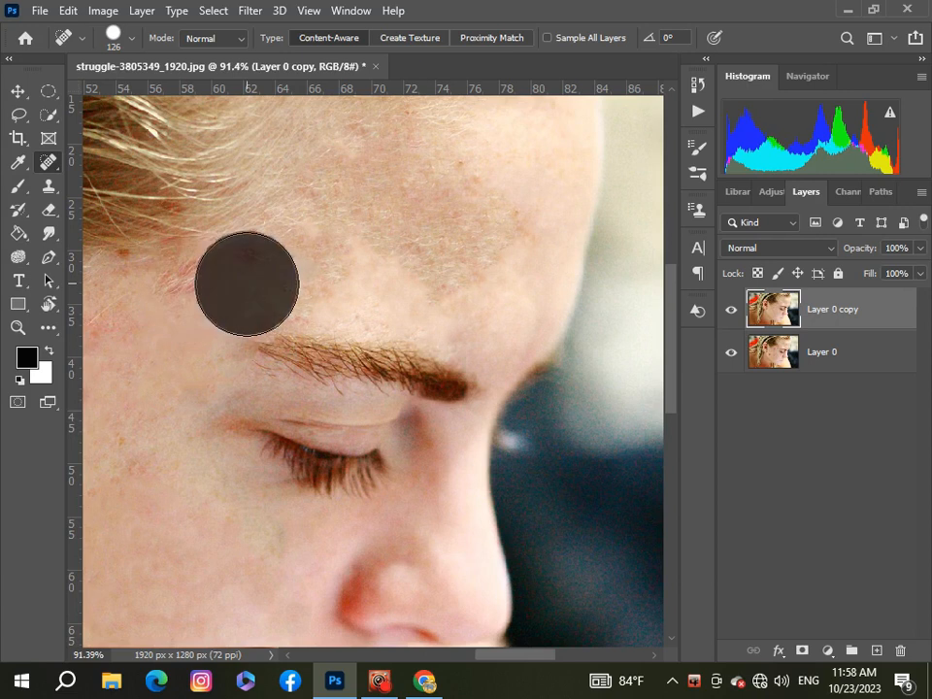
pyautogui.click(184, 308)
# Compare the retouched face with the original by hiding and showing the Layer 0 copy layer
pyautogui.scroll(-8, 171, 377)
pyautogui.scroll(2, 379, 374)
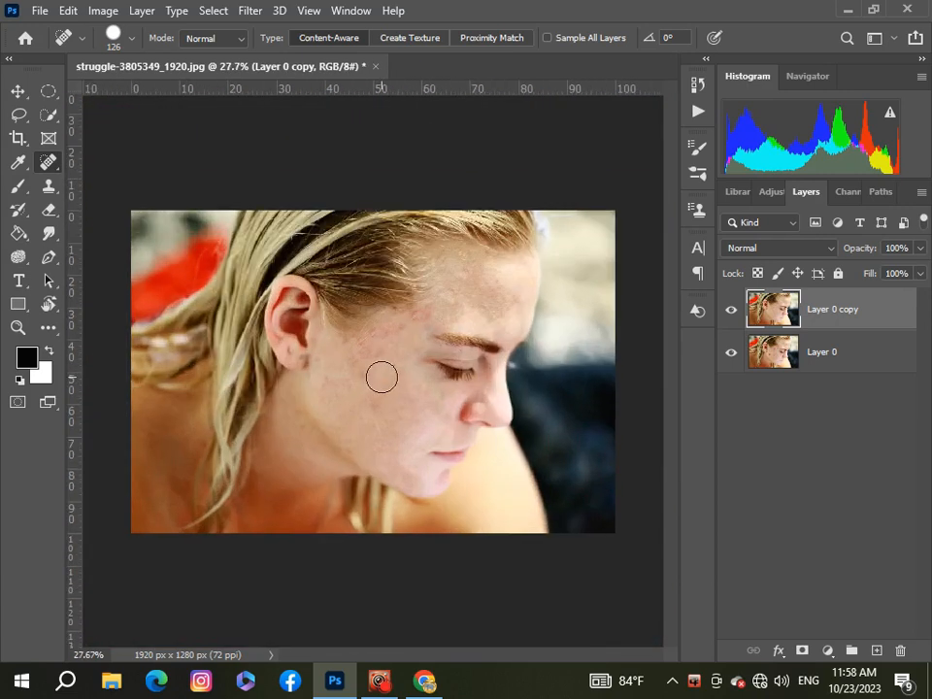
pyautogui.click(731, 311)
pyautogui.click(730, 311)
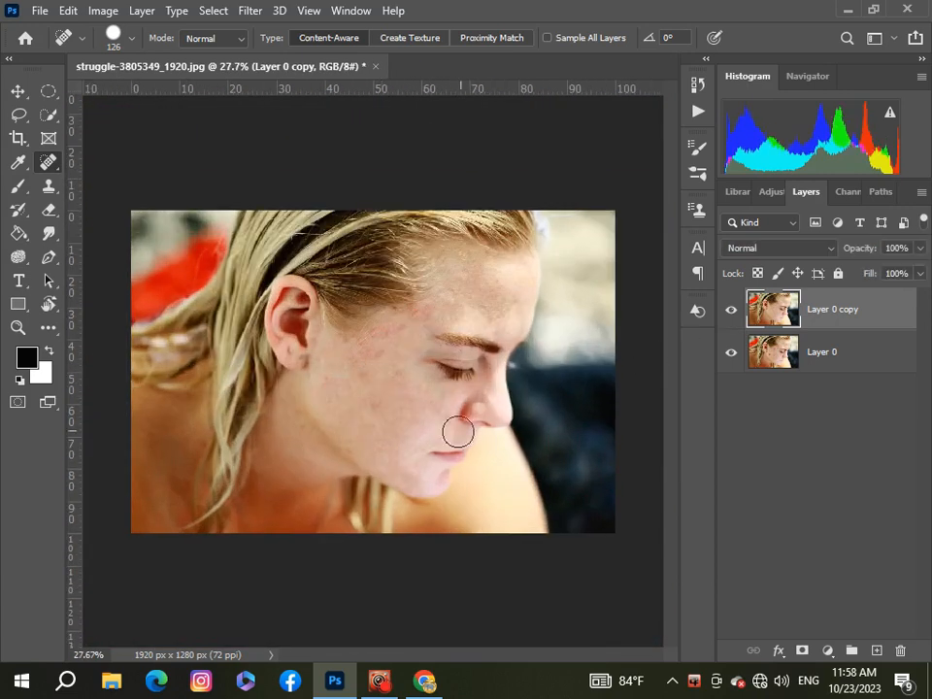
# Touch up the remaining redness near the temple and the faint marks on the cheek with the Spot Healing Brush
pyautogui.scroll(3, 370, 383)
pyautogui.moveTo(375, 328); pyautogui.dragTo(348, 333)
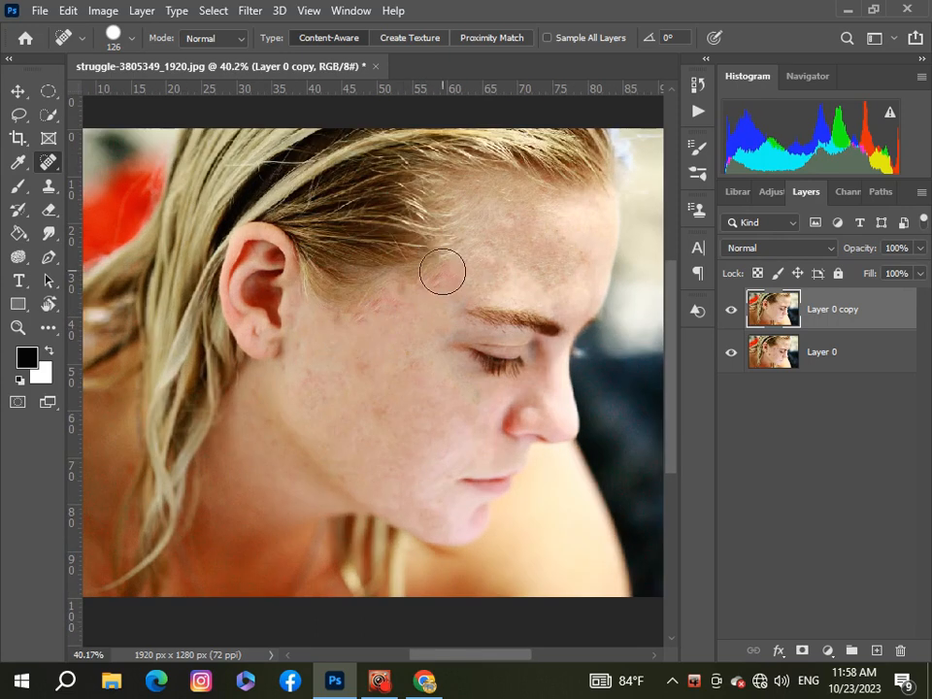
pyautogui.scroll(-2, 413, 330)
pyautogui.scroll(-2, 388, 420)
pyautogui.scroll(4, 389, 443)
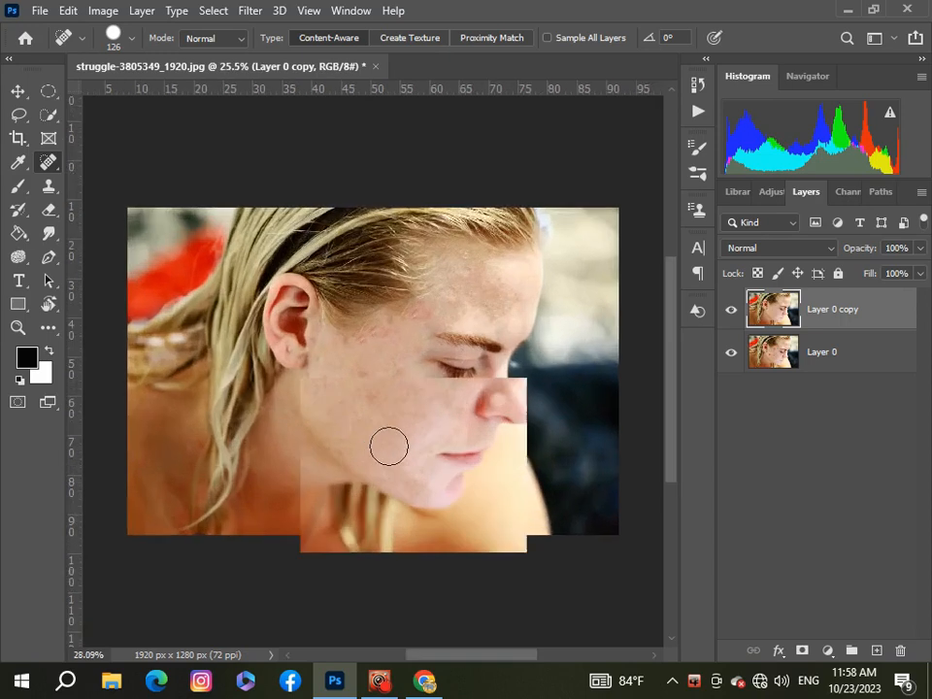
pyautogui.scroll(-2, 388, 388)
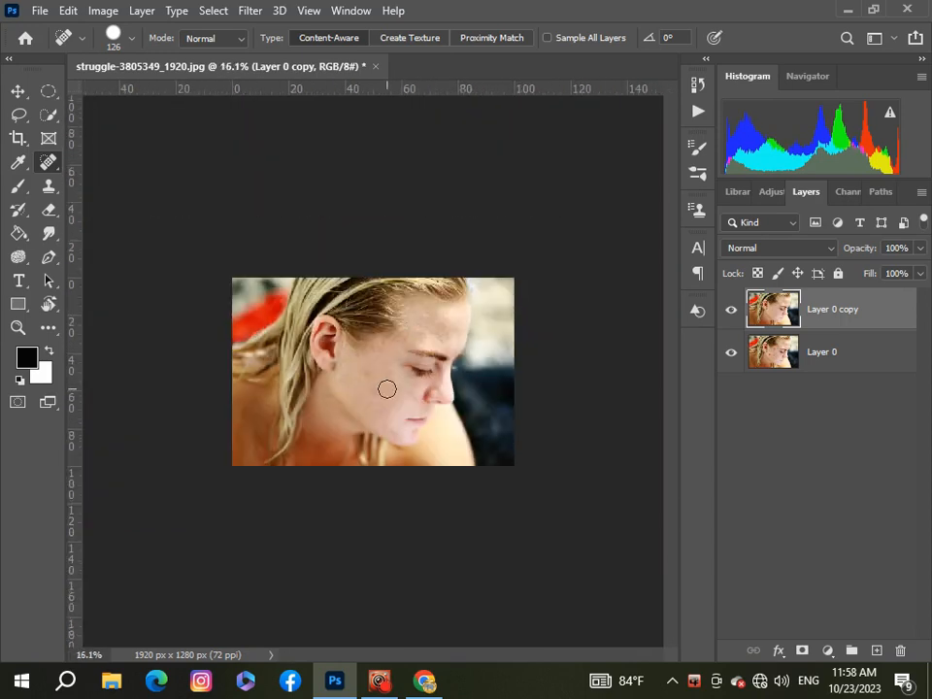
pyautogui.scroll(1, 426, 373)
pyautogui.click(412, 327)
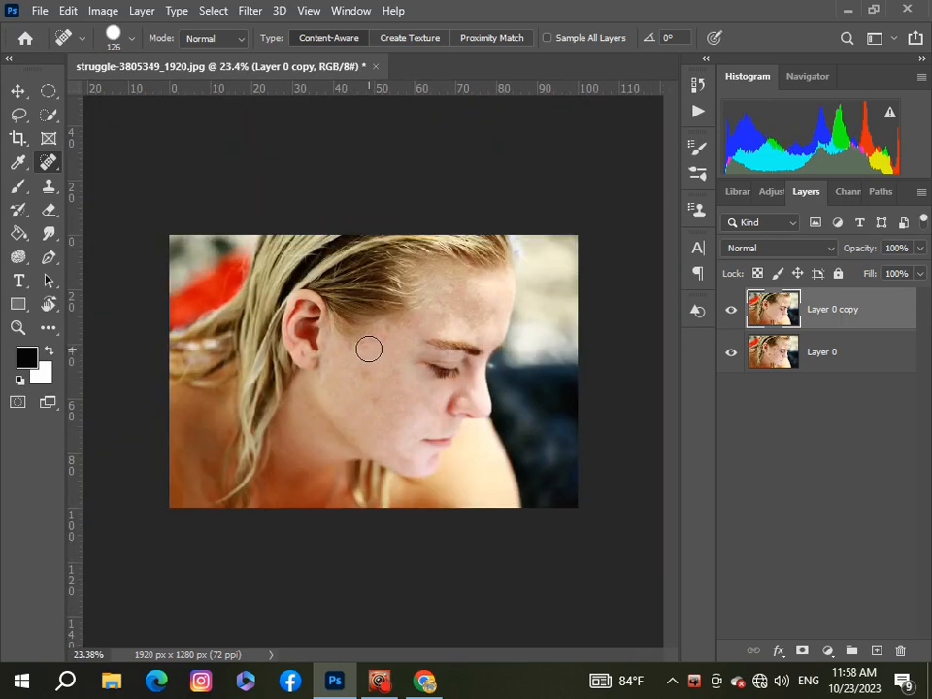
pyautogui.click(376, 400)
pyautogui.click(367, 377)
pyautogui.scroll(-1, 404, 411)
pyautogui.scroll(2, 406, 413)
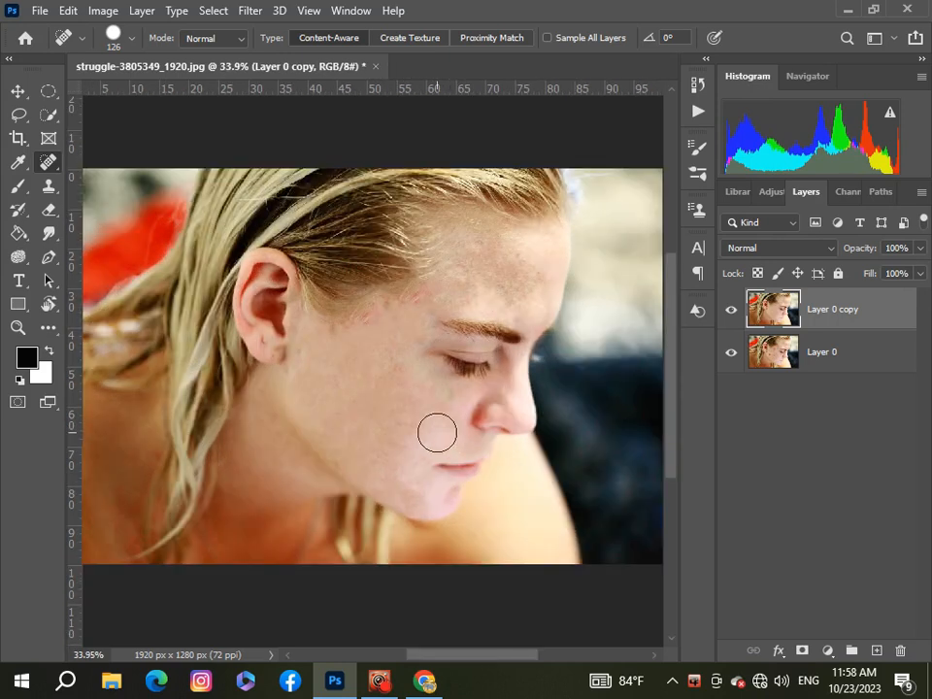
pyautogui.scroll(-2, 435, 431)
pyautogui.scroll(1, 435, 422)
pyautogui.scroll(-1, 425, 420)
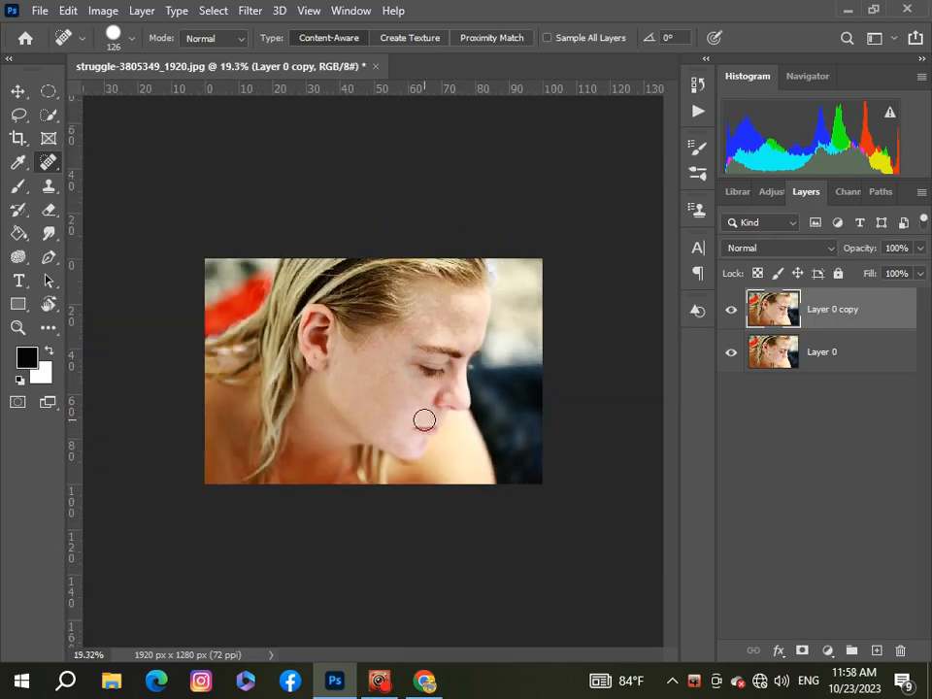
# Open Layer 0 copy in the Photo-Toolbox PT Portrait filter and choose the side-profile face type
pyautogui.click(250, 11)
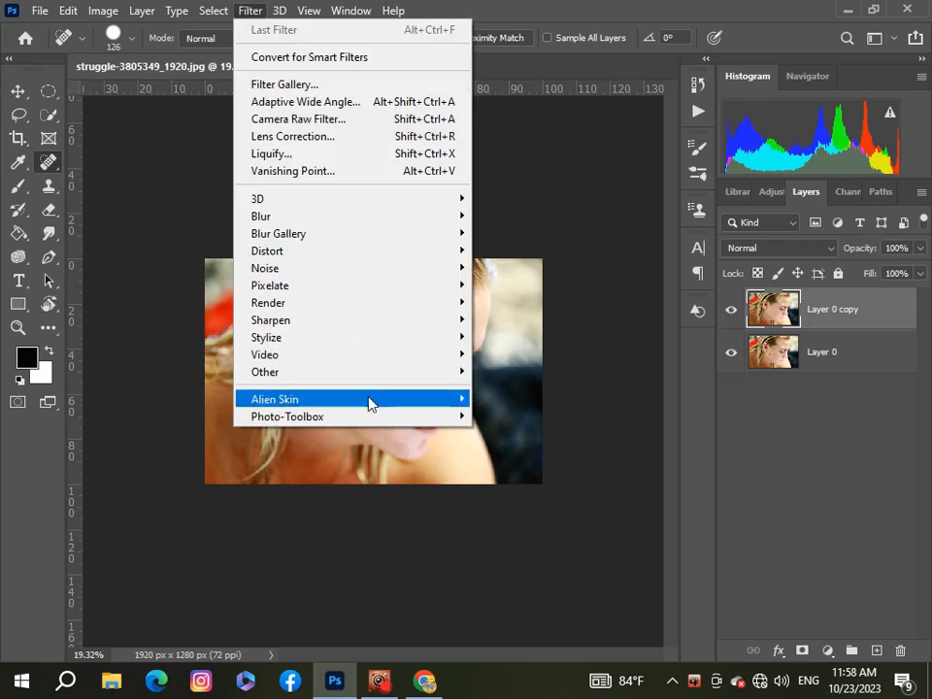
pyautogui.moveTo(428, 418)
pyautogui.click(507, 417)
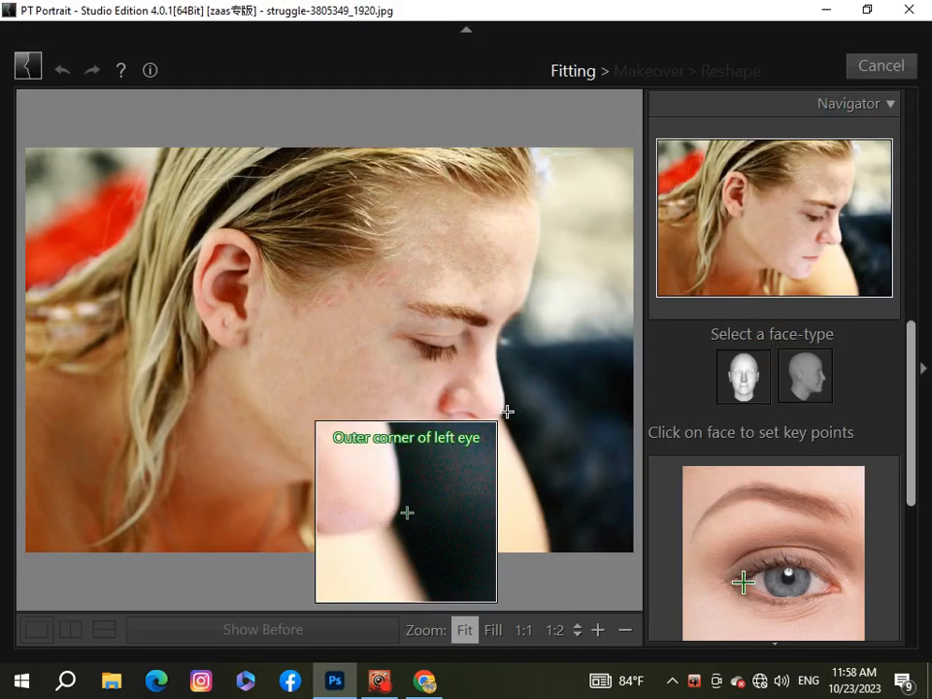
pyautogui.click(816, 378)
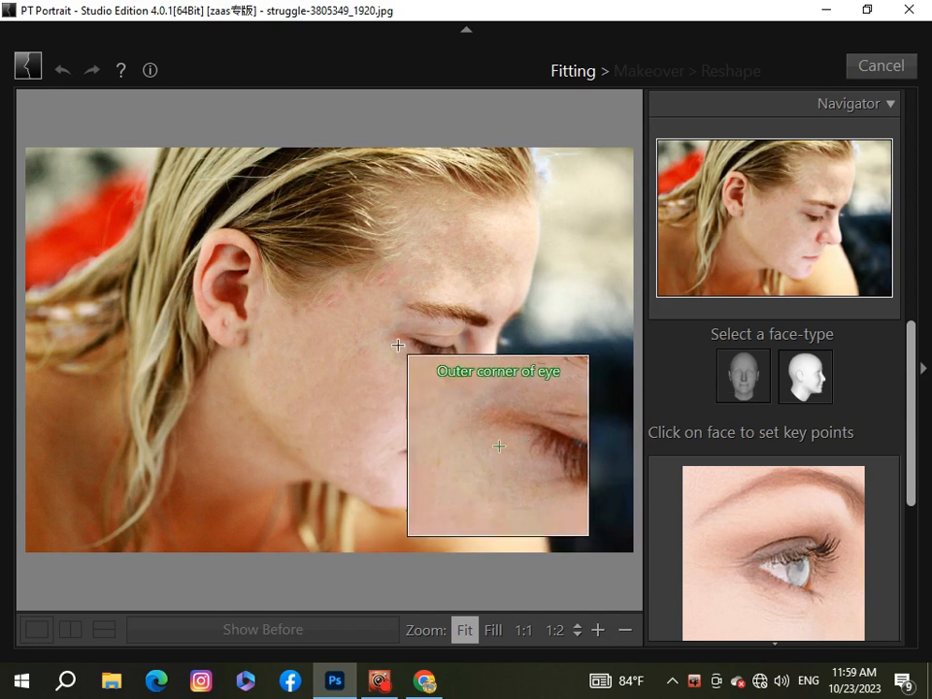
# Set the face key points at the outer corner of the eye, nose root, nose tip, mouth corner, upper lip and chin
pyautogui.click(403, 337)
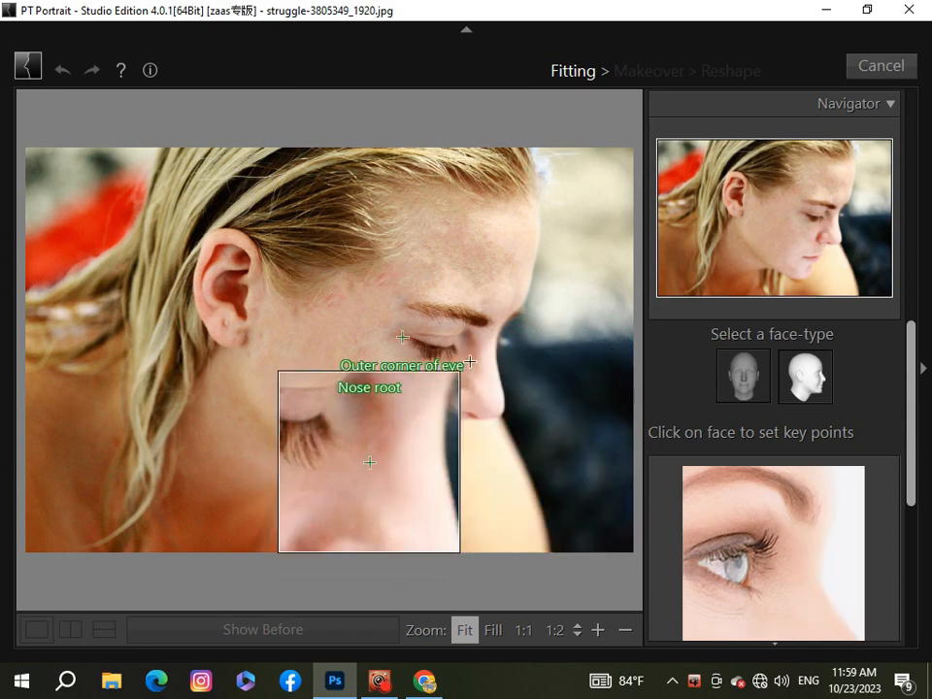
pyautogui.click(497, 348)
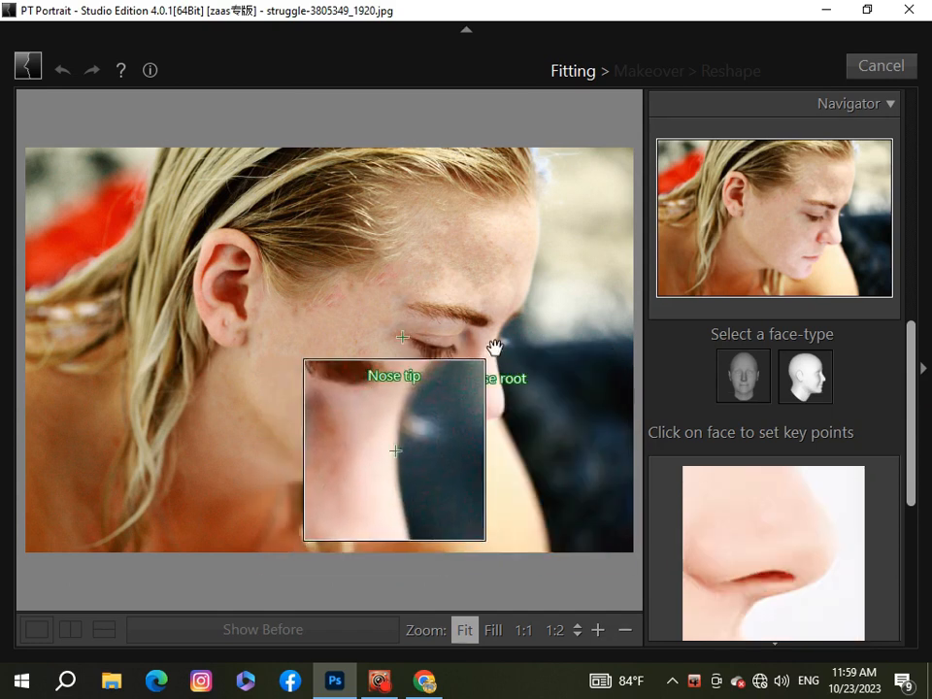
pyautogui.click(502, 412)
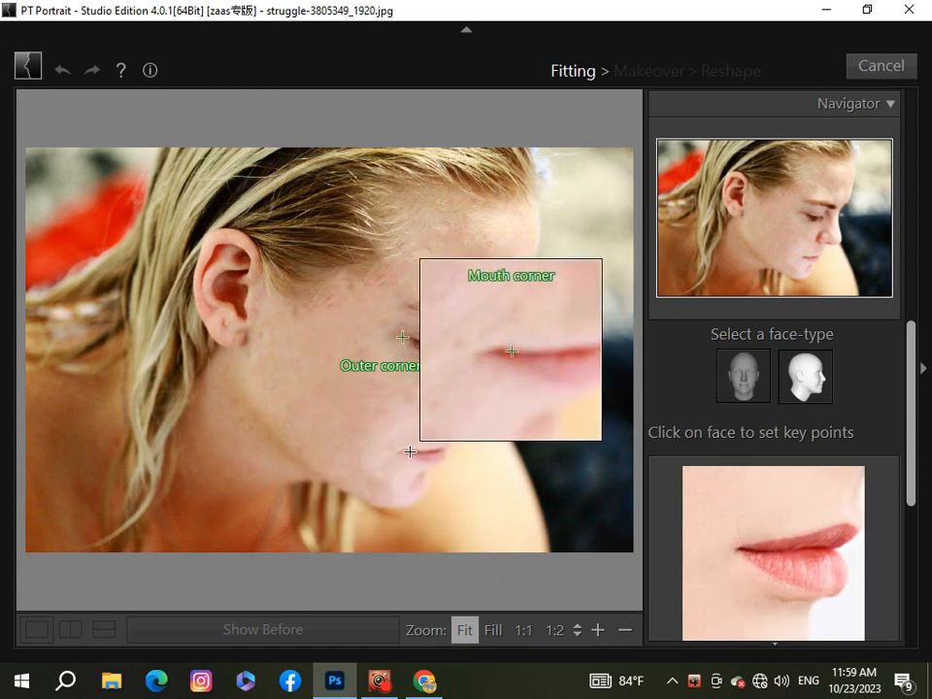
pyautogui.click(400, 450)
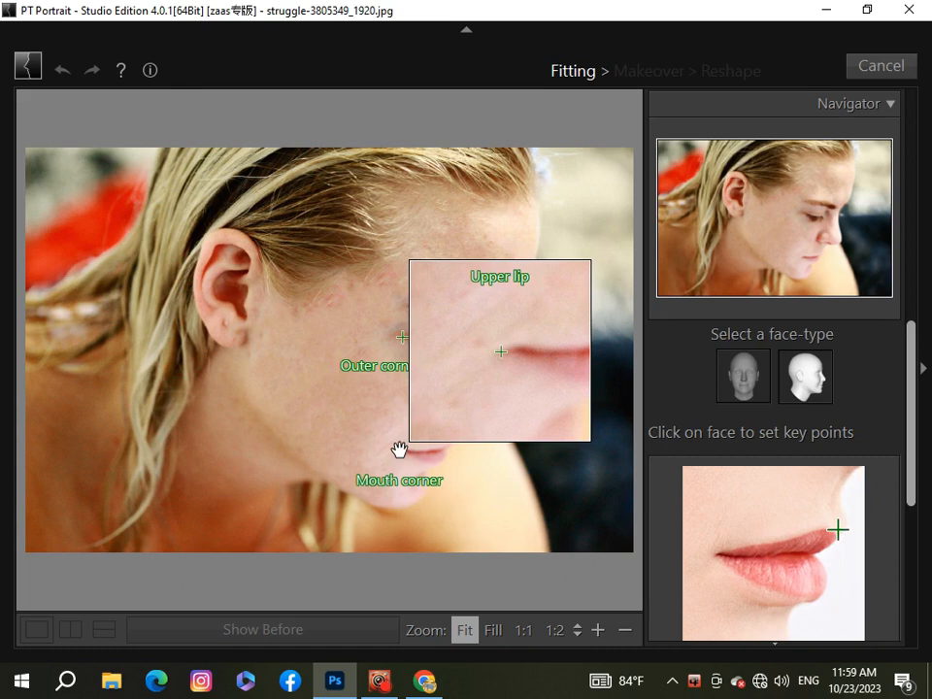
pyautogui.click(446, 443)
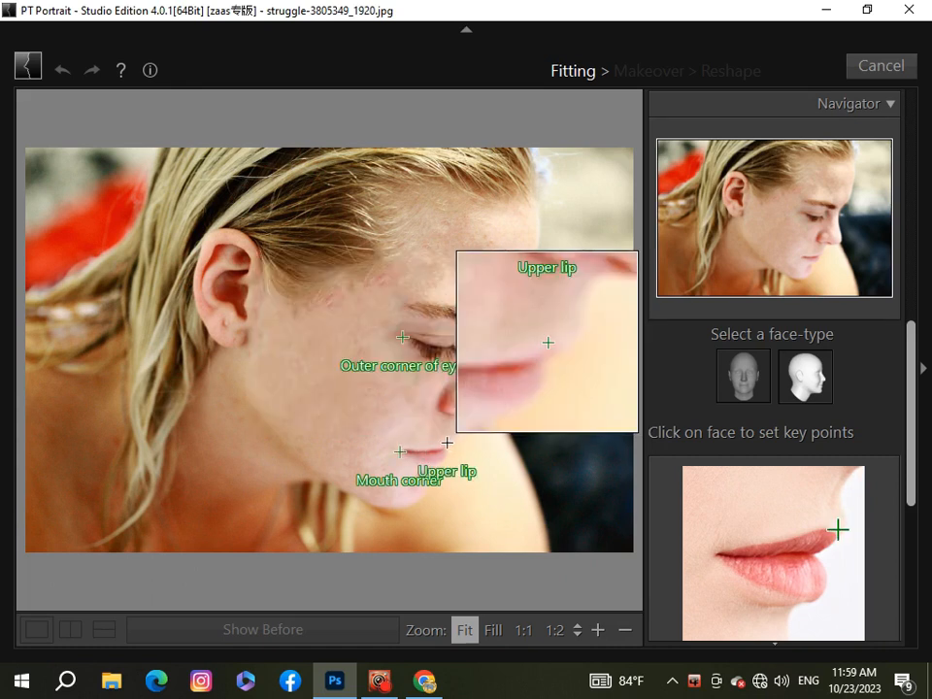
pyautogui.click(404, 504)
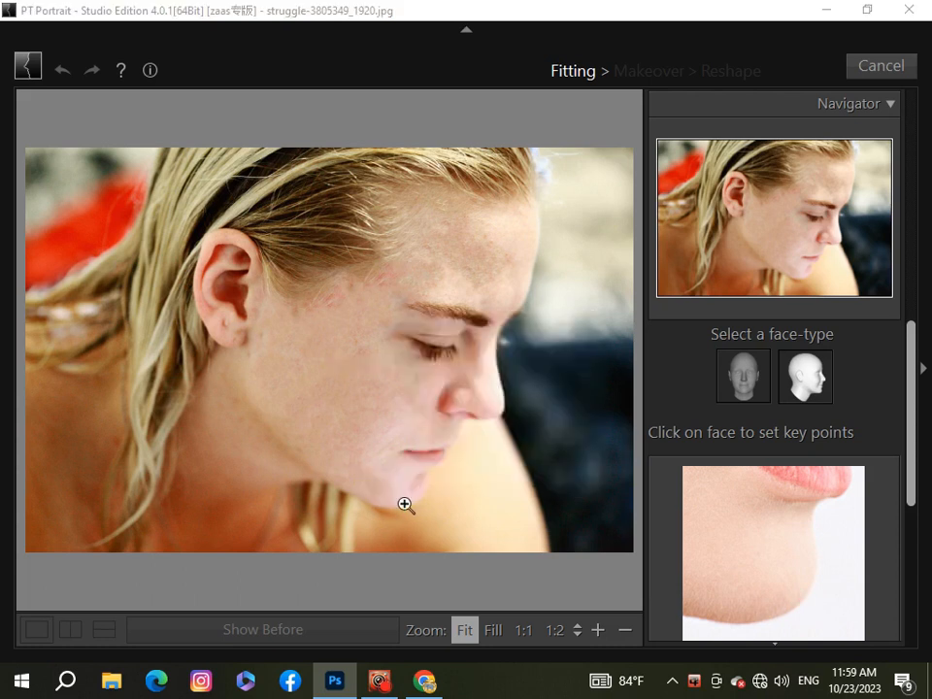
pyautogui.click(506, 364)
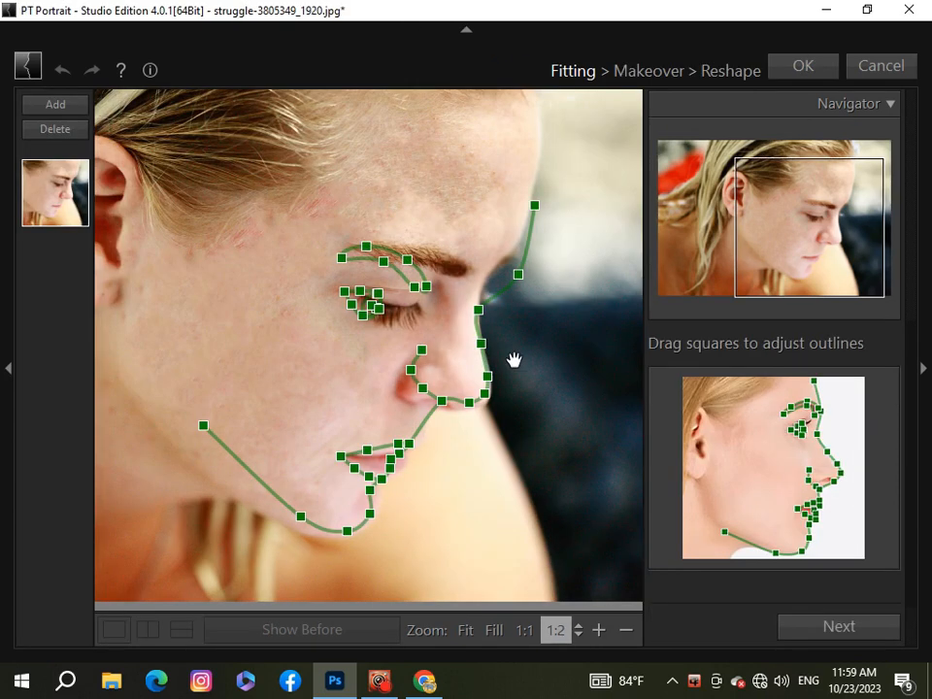
# Fit the forehead, eyebrow and jawline outlines to the profile by moving their control points onto the face contours
pyautogui.moveTo(518, 274); pyautogui.dragTo(502, 259)
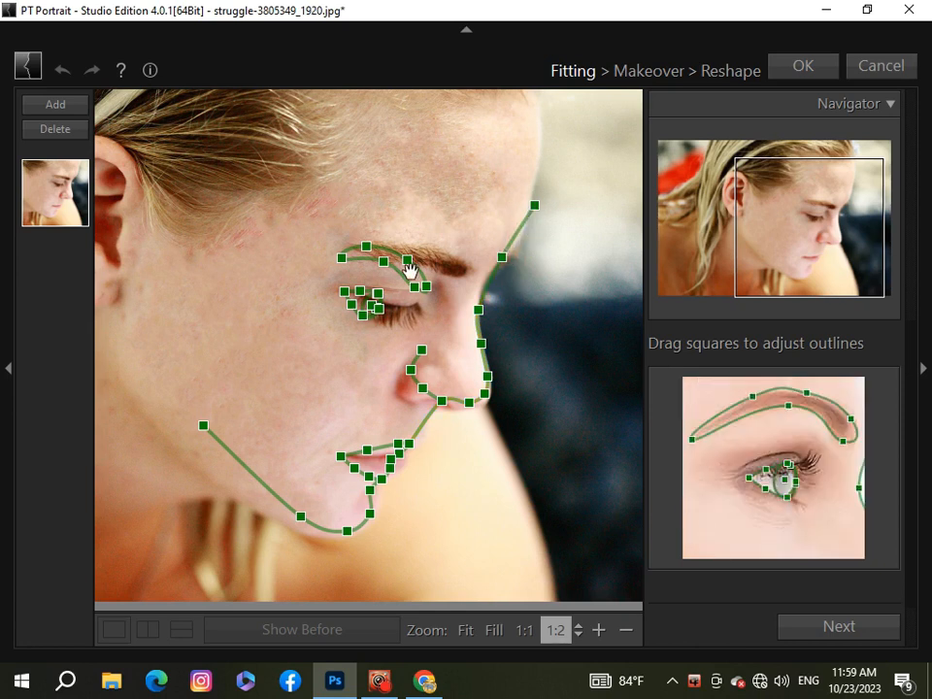
pyautogui.moveTo(398, 261); pyautogui.dragTo(462, 272)
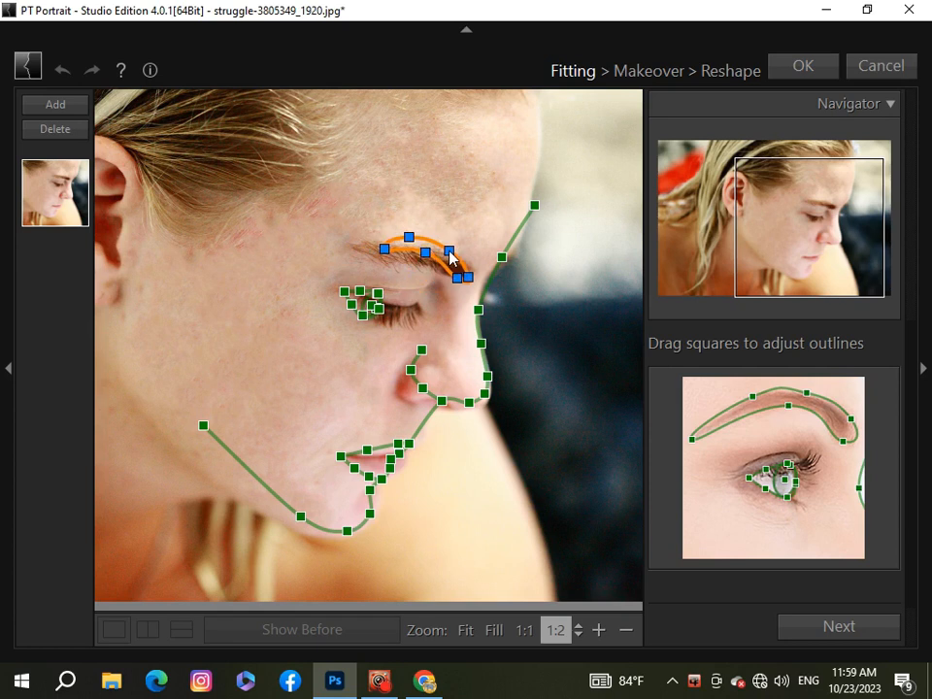
pyautogui.moveTo(384, 254); pyautogui.dragTo(364, 253)
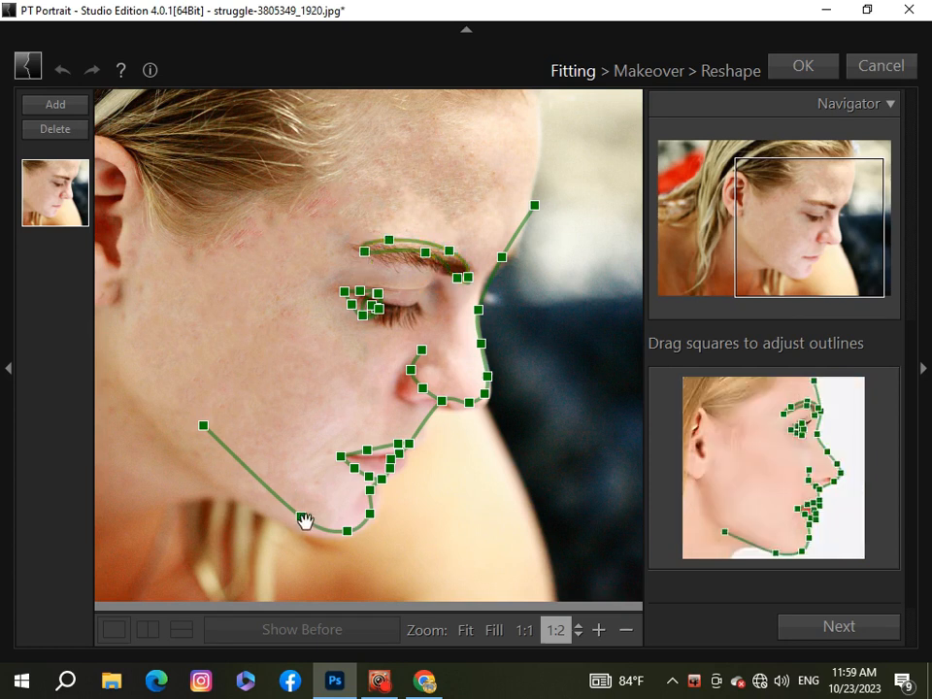
pyautogui.moveTo(304, 522); pyautogui.dragTo(293, 531)
pyautogui.click(204, 427)
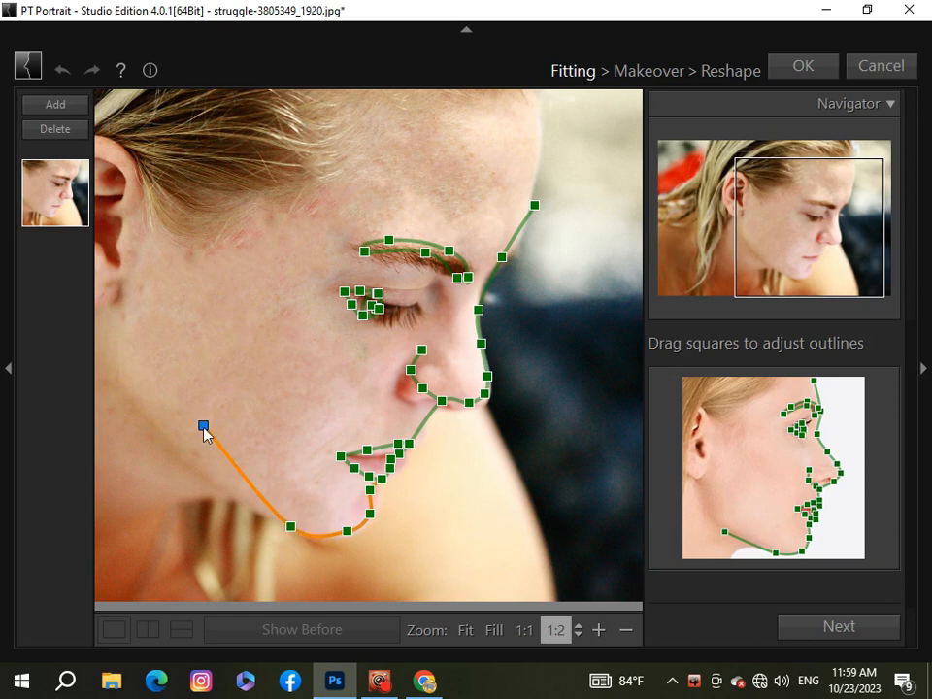
pyautogui.moveTo(204, 427); pyautogui.dragTo(166, 445)
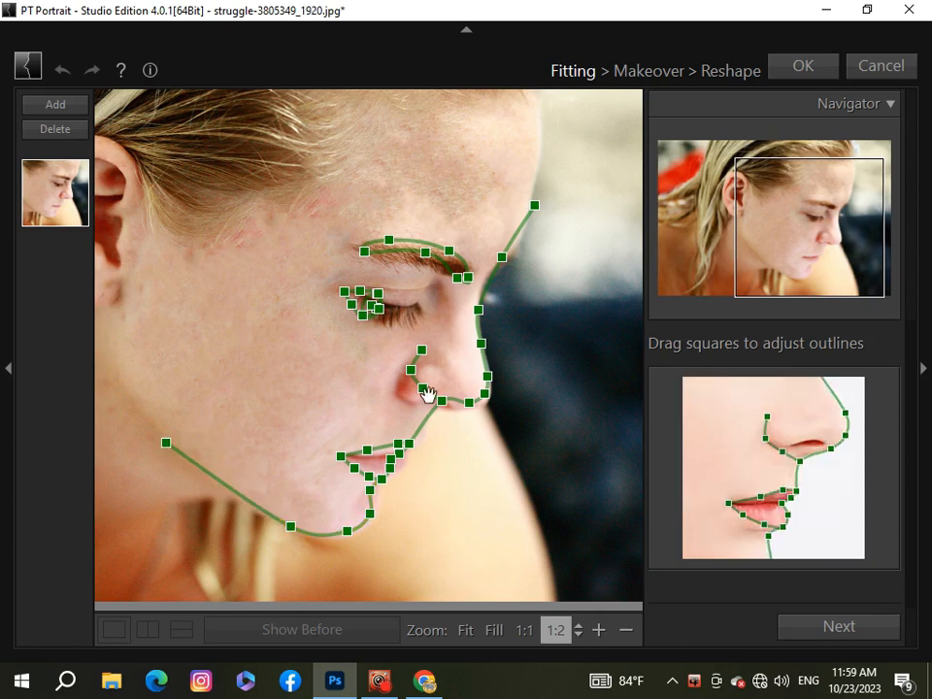
# Fit the nostril, nose base and eye outlines to the face and proceed to the Makeover stage
pyautogui.moveTo(423, 390); pyautogui.dragTo(410, 402)
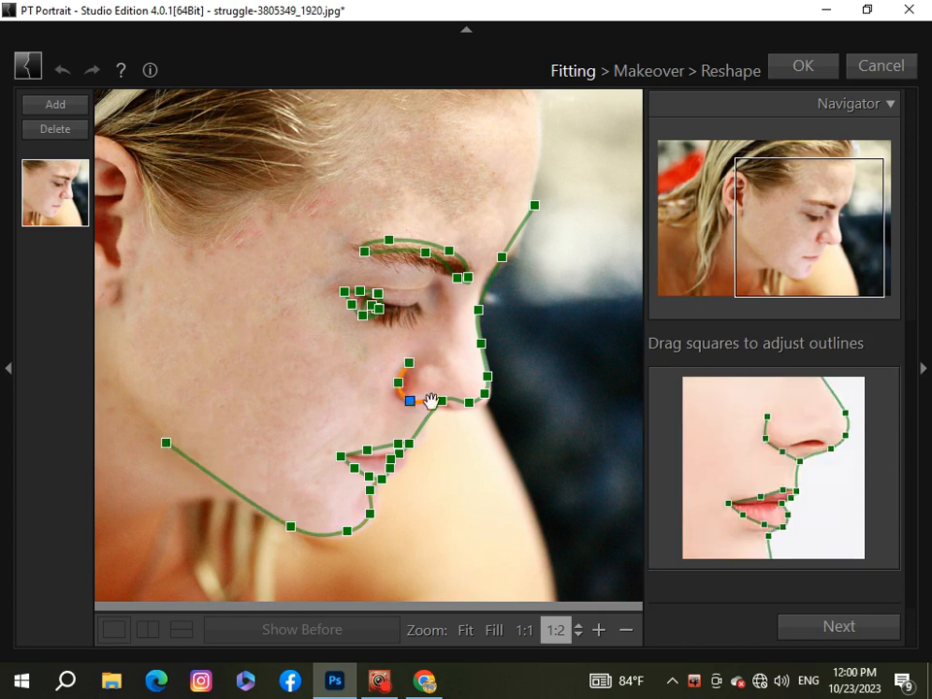
pyautogui.moveTo(469, 404); pyautogui.dragTo(447, 408)
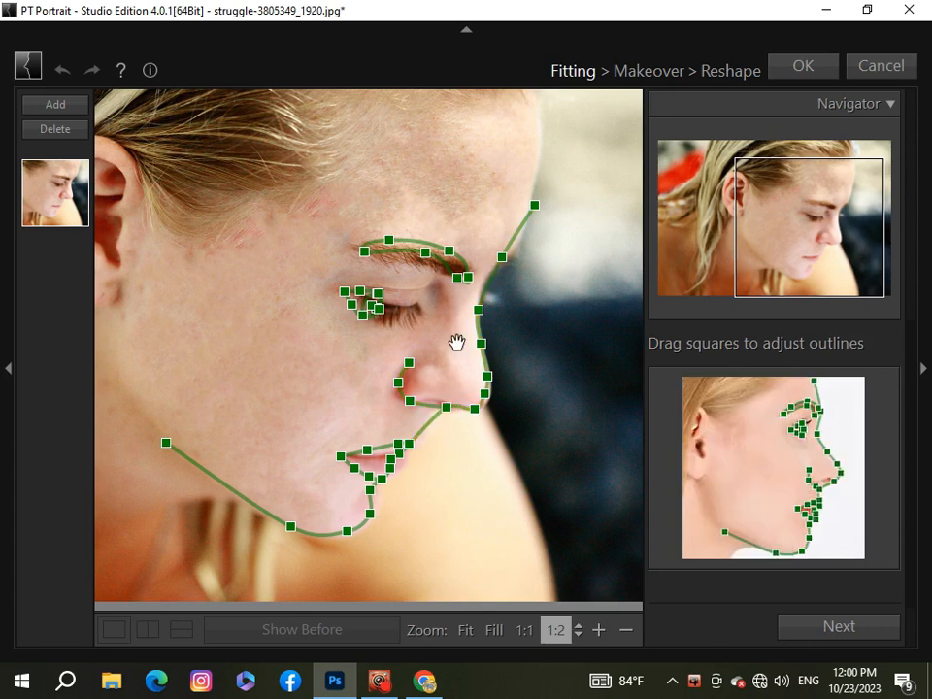
pyautogui.moveTo(379, 309); pyautogui.dragTo(420, 304)
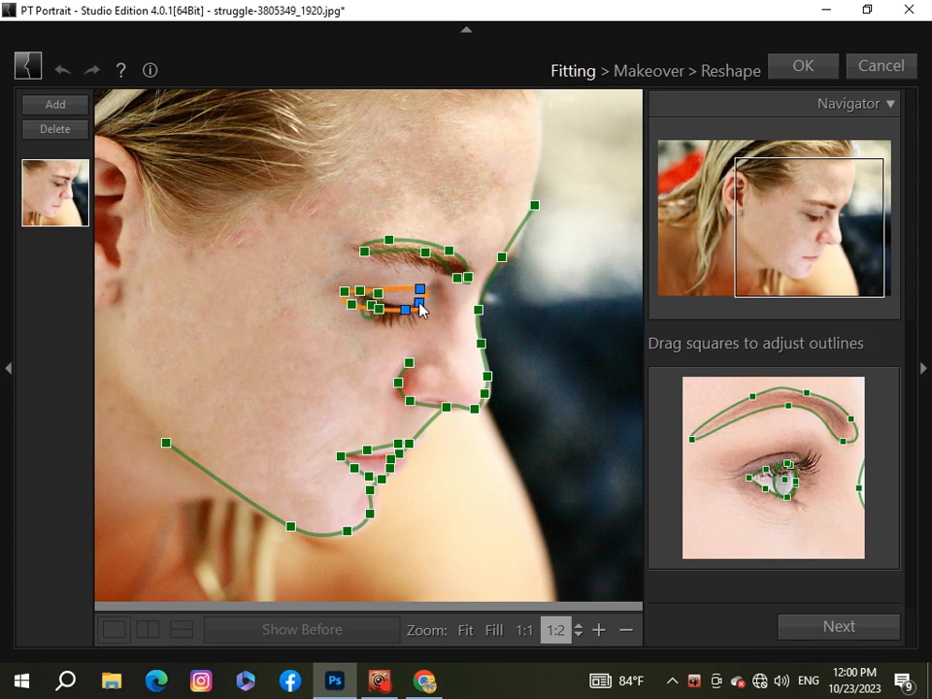
pyautogui.moveTo(344, 297); pyautogui.dragTo(340, 294)
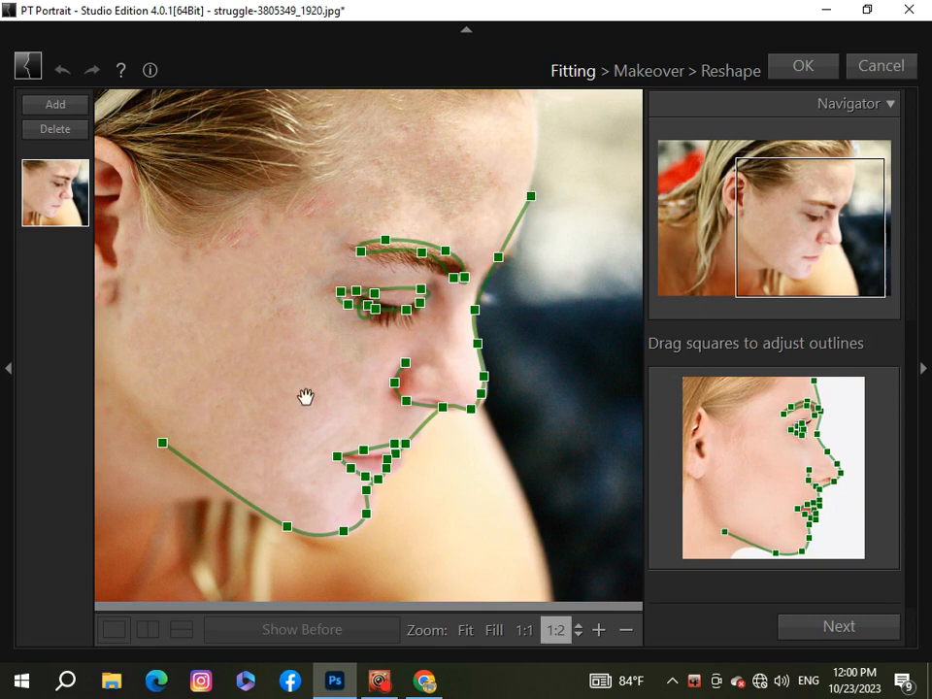
pyautogui.click(855, 636)
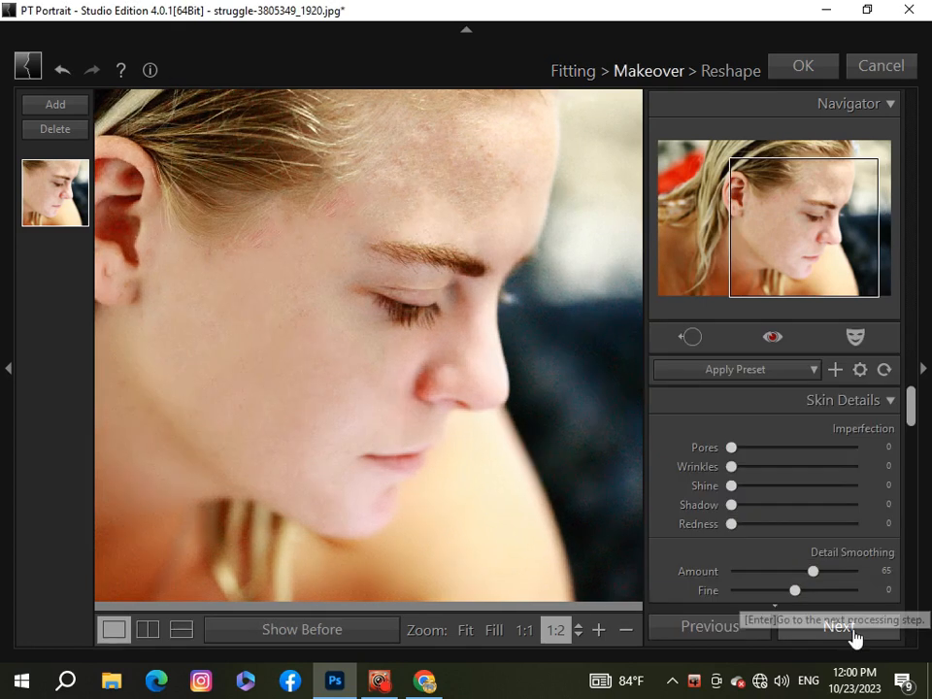
# Set the skin imperfection corrections to Pores 18, Wrinkles 7, Shine 4, Shadow 9 and Redness 18
pyautogui.click(626, 630)
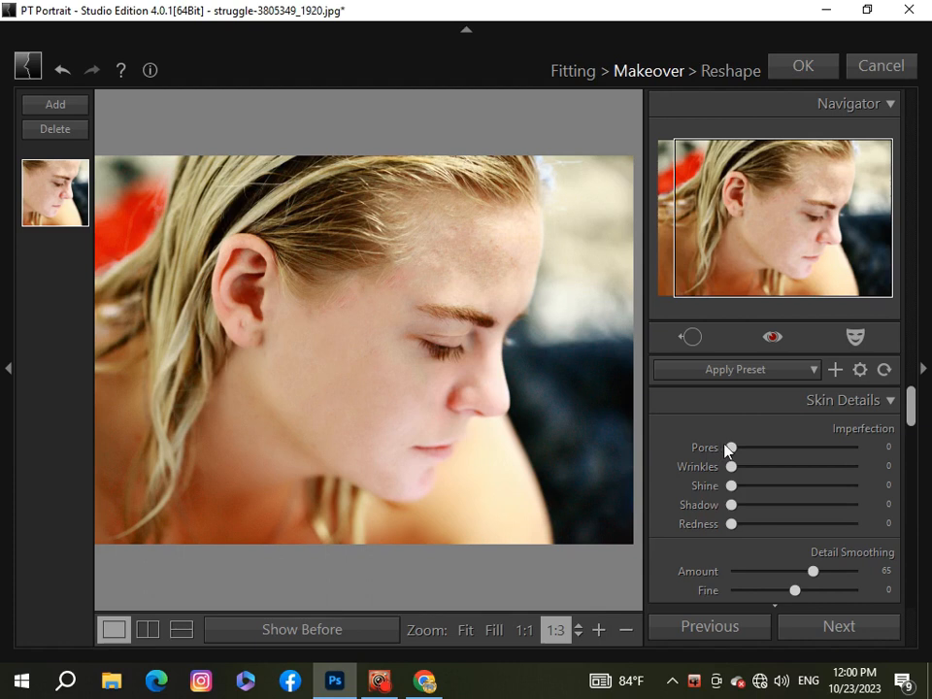
pyautogui.moveTo(731, 448); pyautogui.dragTo(755, 447)
pyautogui.moveTo(731, 467); pyautogui.dragTo(777, 506)
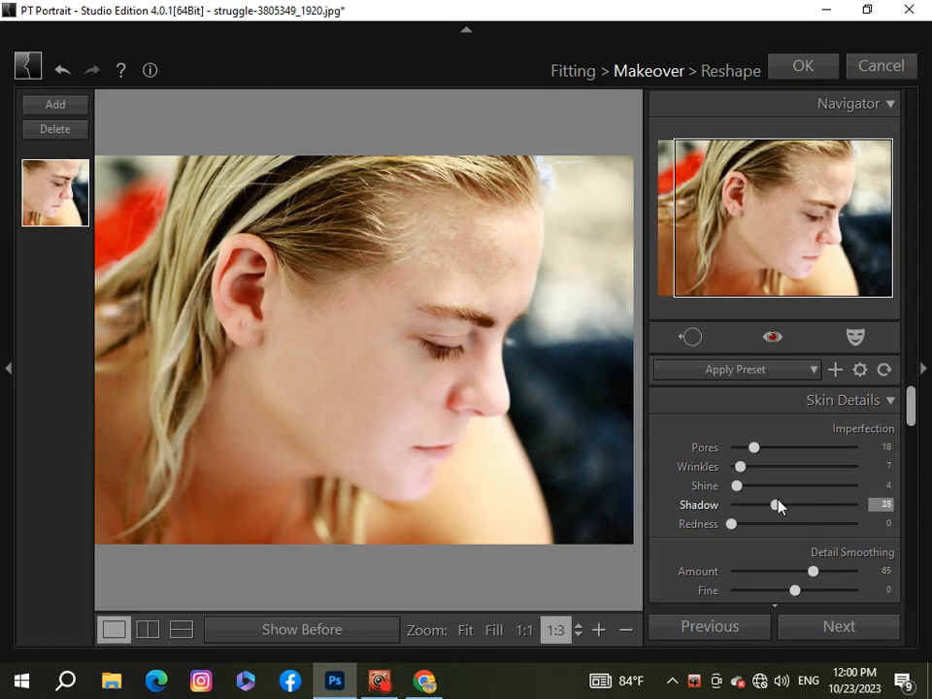
pyautogui.moveTo(748, 513)
pyautogui.mouseDown()
pyautogui.moveTo(807, 524)
pyautogui.moveTo(754, 524)
pyautogui.mouseUp()
pyautogui.click(923, 367)
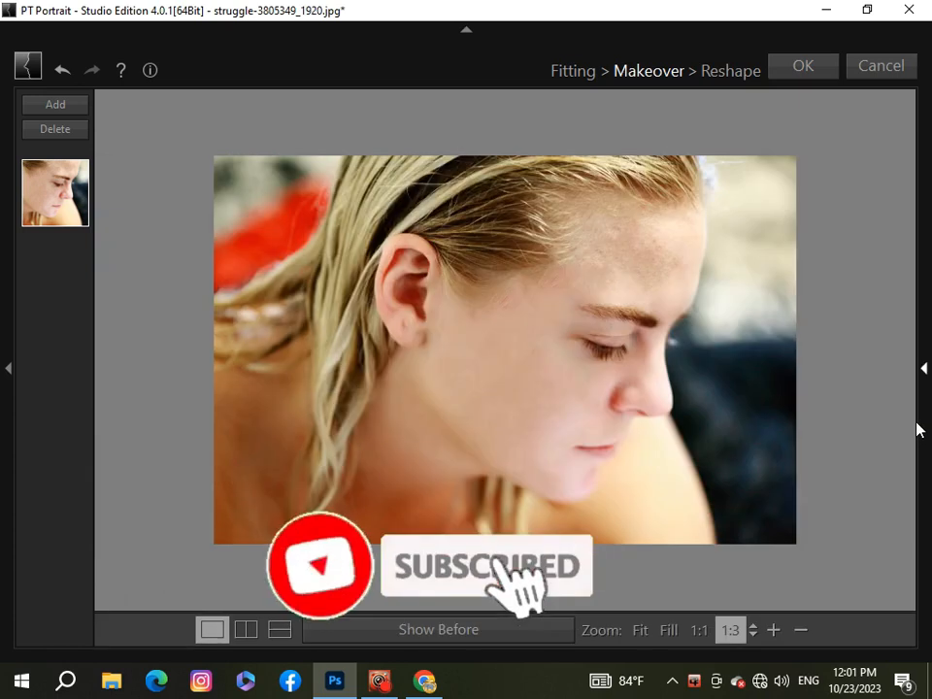
pyautogui.click(925, 367)
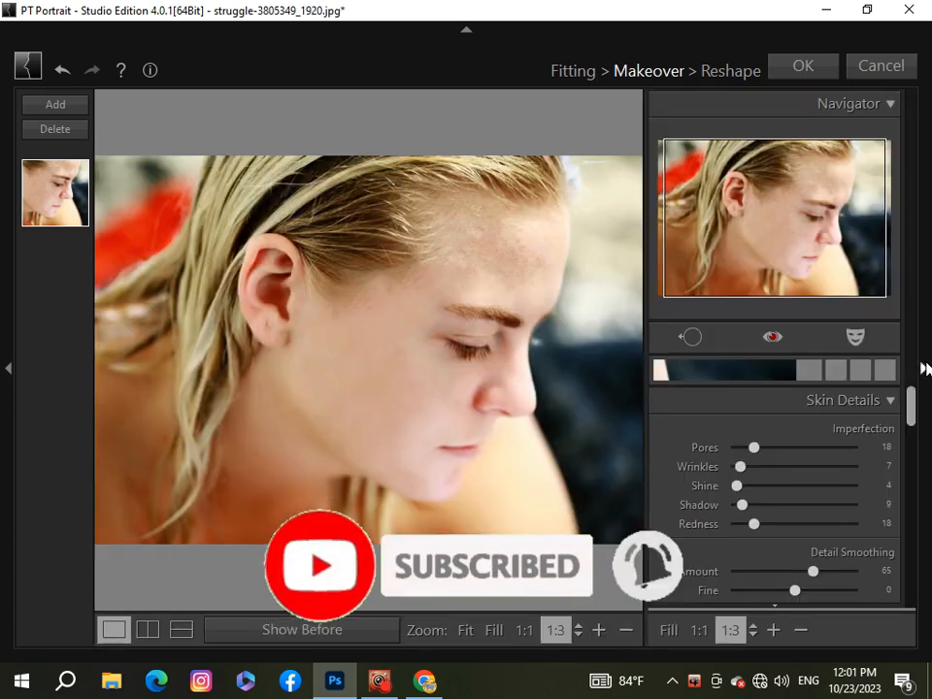
# Set the skin's Detail Smoothing to Amount 63, Fine +1, Medium -47 and Coarse -12
pyautogui.scroll(-3, 909, 407)
pyautogui.scroll(1, 911, 447)
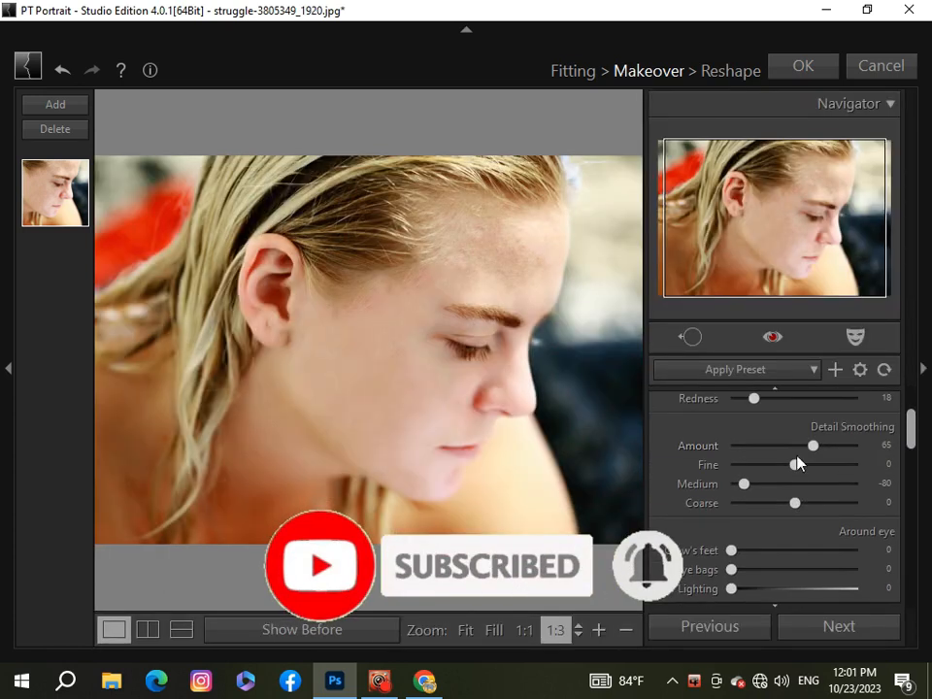
pyautogui.moveTo(813, 444)
pyautogui.mouseDown()
pyautogui.moveTo(751, 445)
pyautogui.moveTo(817, 449)
pyautogui.moveTo(774, 468)
pyautogui.moveTo(829, 487)
pyautogui.moveTo(792, 498)
pyautogui.mouseUp()
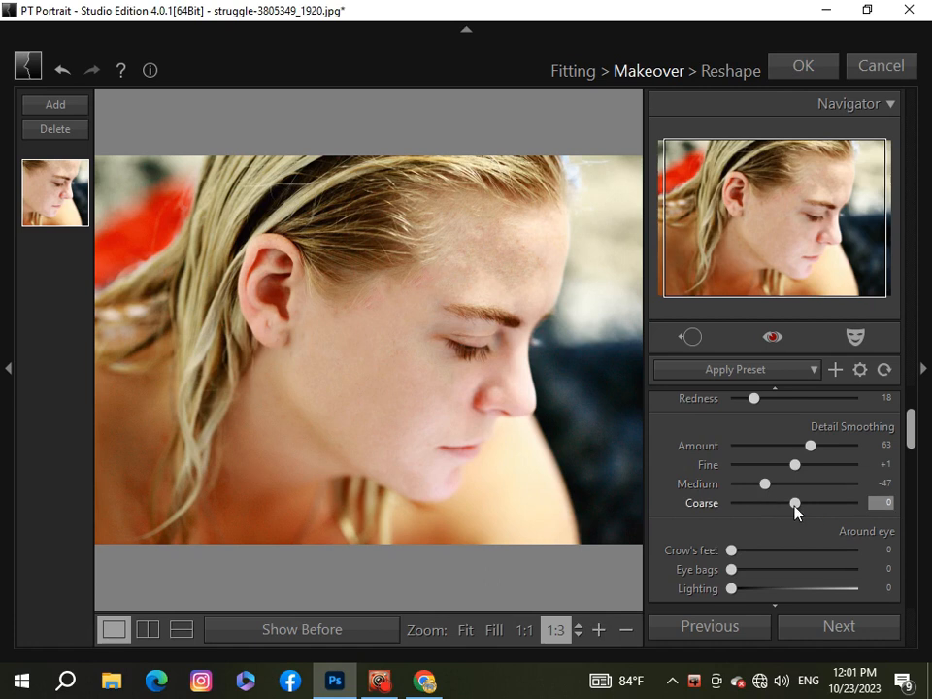
pyautogui.moveTo(763, 525); pyautogui.dragTo(789, 527)
# Set the around-eye corrections to Crow's feet 14, Eye bags 34 and Lighting 14, and the skin texture to Amount 28 and Size -17
pyautogui.scroll(-1, 914, 448)
pyautogui.scroll(-3, 914, 449)
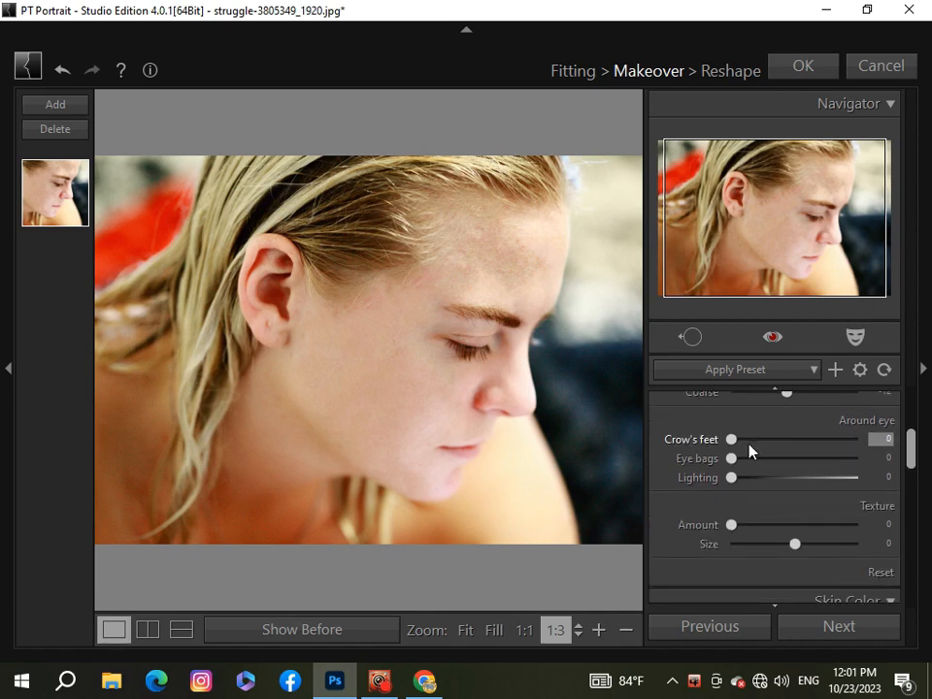
pyautogui.moveTo(739, 442); pyautogui.dragTo(774, 463)
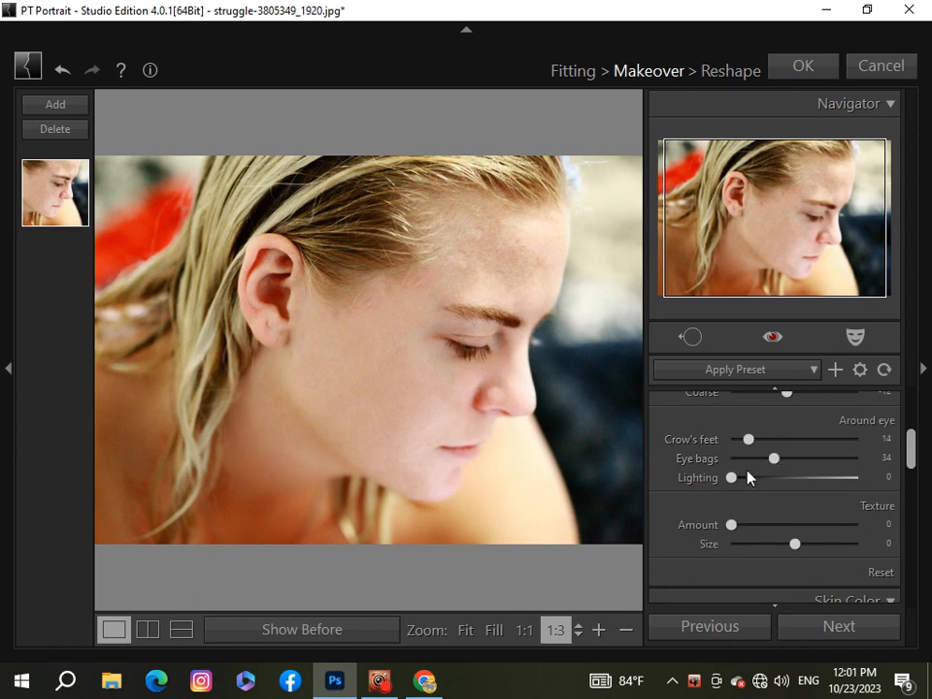
pyautogui.moveTo(734, 478); pyautogui.dragTo(767, 526)
pyautogui.moveTo(909, 462); pyautogui.dragTo(912, 476)
pyautogui.moveTo(797, 468)
pyautogui.mouseDown()
pyautogui.moveTo(760, 468)
pyautogui.moveTo(799, 471)
pyautogui.moveTo(788, 474)
pyautogui.mouseUp()
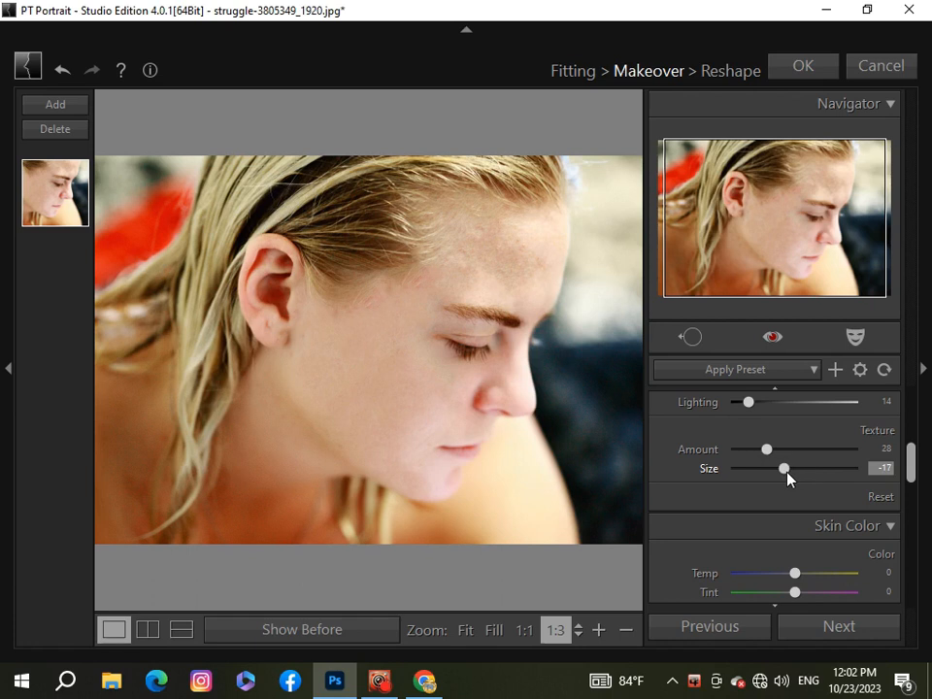
# Set the skin color to Temp +16, Tint +15, Saturation +1, Lighting -25, Contrast -37, Shadow -22 and Highlight +25
pyautogui.moveTo(910, 474); pyautogui.dragTo(911, 503)
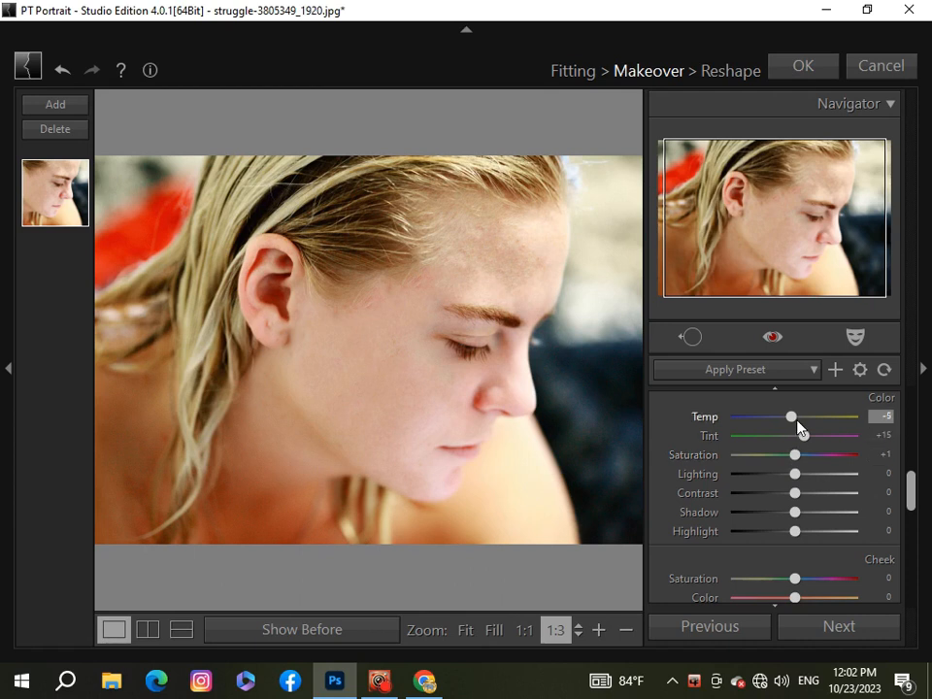
pyautogui.moveTo(797, 421); pyautogui.dragTo(809, 429)
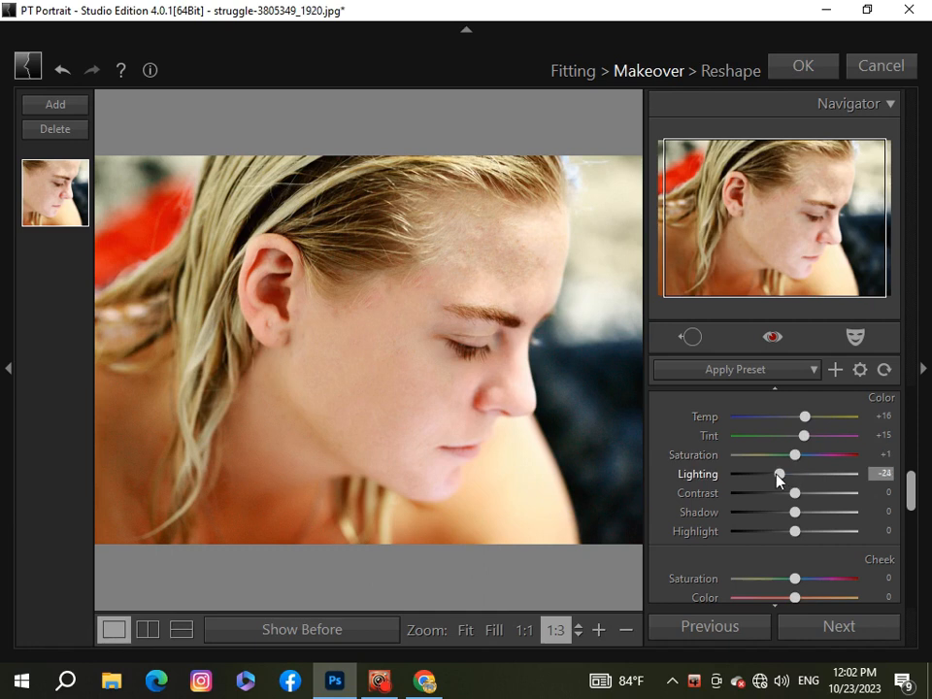
pyautogui.moveTo(779, 479); pyautogui.dragTo(766, 477)
pyautogui.moveTo(763, 476); pyautogui.dragTo(813, 538)
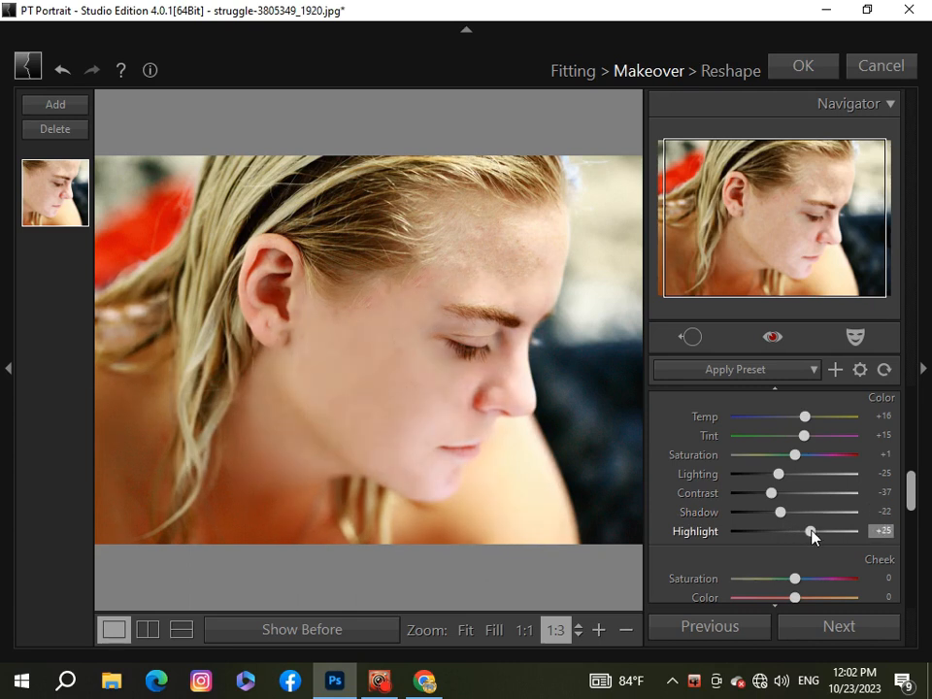
# Set the cheek Saturation to +26 and Color to -1, and try the eye's Sharpen and Iris adjustments
pyautogui.moveTo(909, 504); pyautogui.dragTo(909, 535)
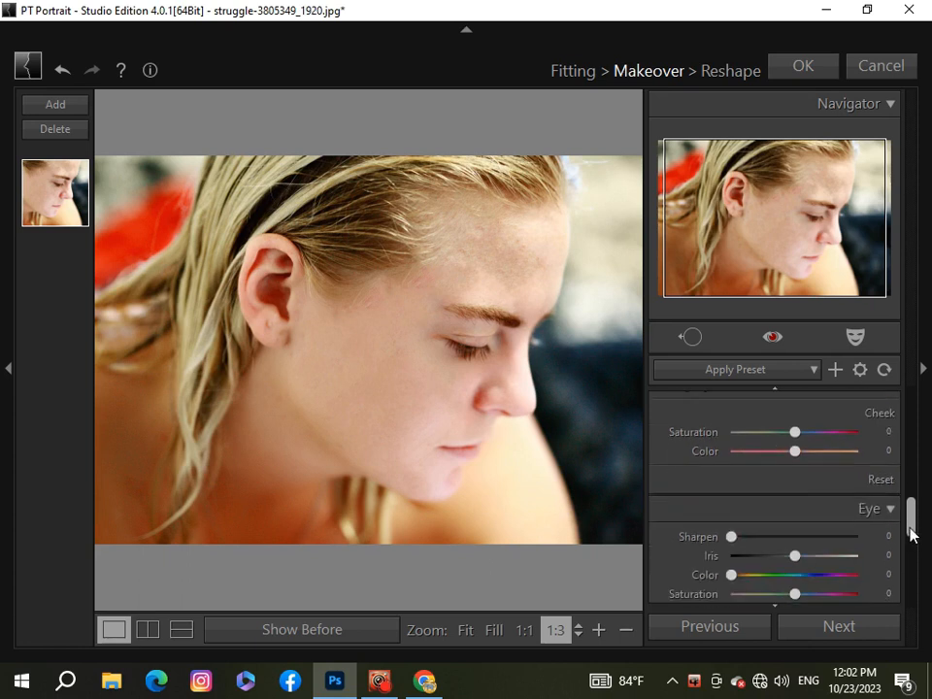
pyautogui.moveTo(794, 432); pyautogui.dragTo(795, 465)
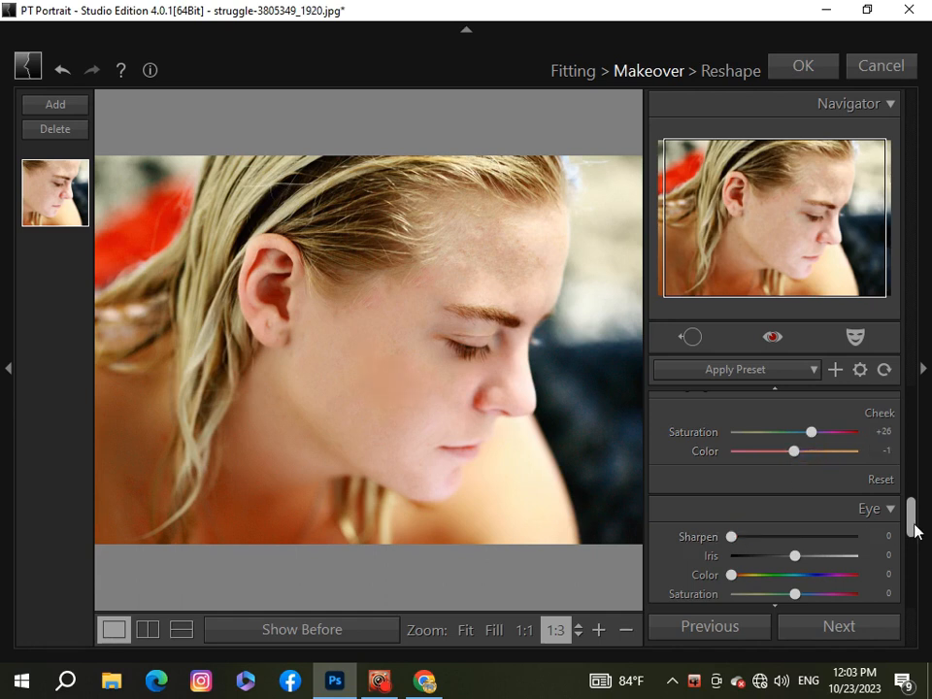
pyautogui.moveTo(915, 525); pyautogui.dragTo(911, 539)
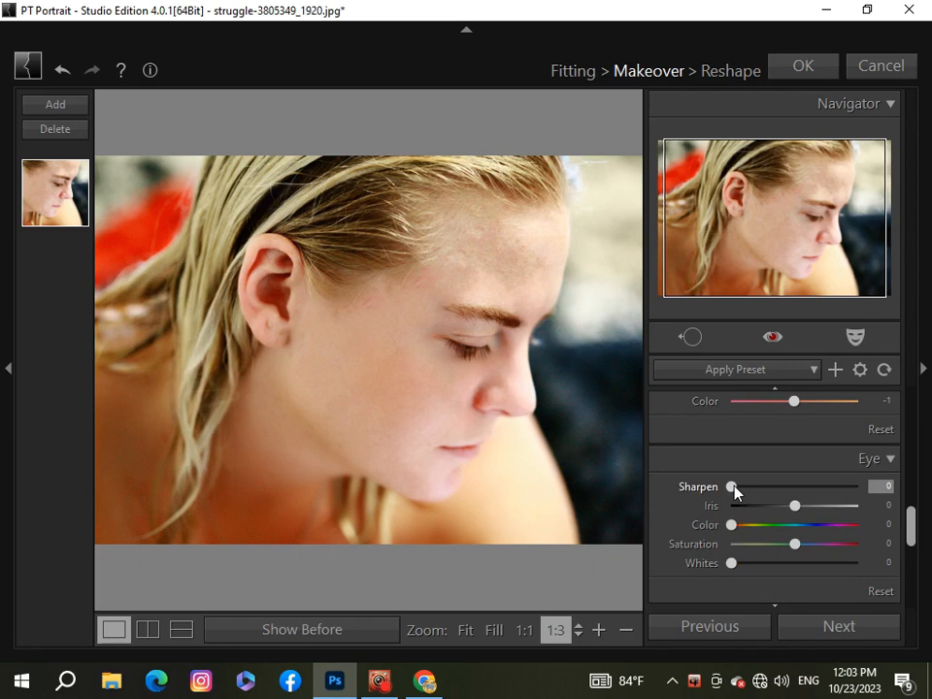
pyautogui.moveTo(732, 486)
pyautogui.mouseDown()
pyautogui.moveTo(818, 499)
pyautogui.moveTo(730, 505)
pyautogui.mouseUp()
pyautogui.click(792, 506)
pyautogui.moveTo(797, 510); pyautogui.dragTo(731, 526)
# Set the eyebrow to Sharpen 8 and Darken 69, and the lip Brightness to +16
pyautogui.moveTo(909, 530); pyautogui.dragTo(909, 563)
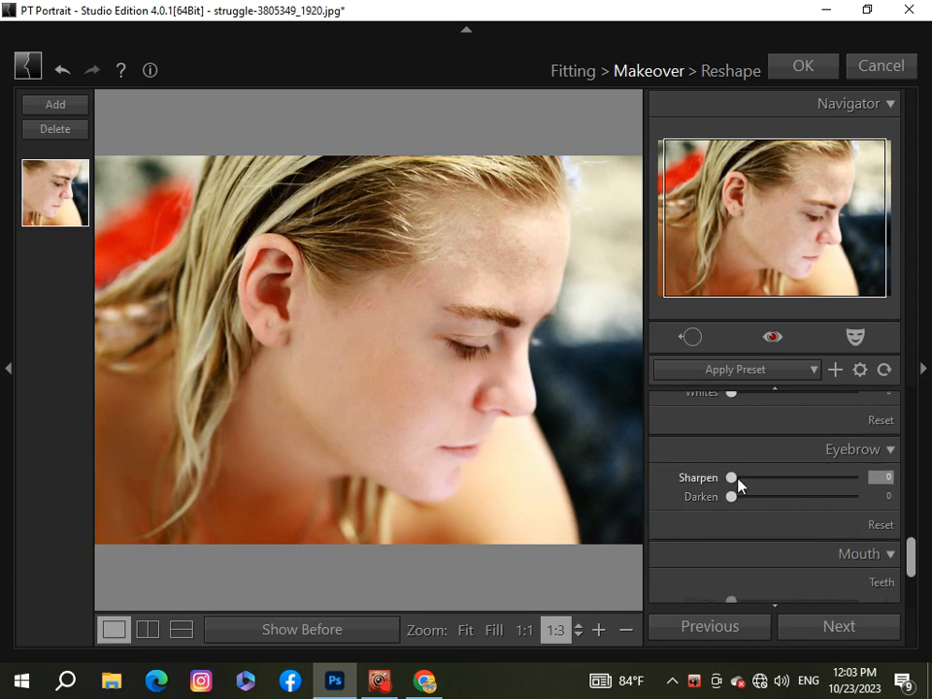
pyautogui.moveTo(733, 477); pyautogui.dragTo(816, 497)
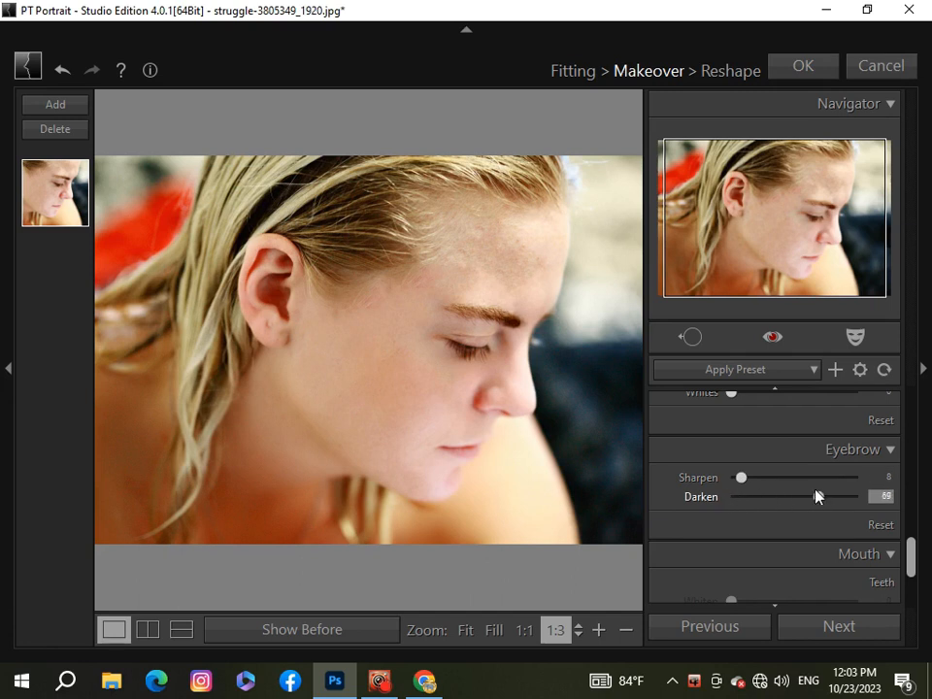
pyautogui.moveTo(909, 556); pyautogui.dragTo(911, 586)
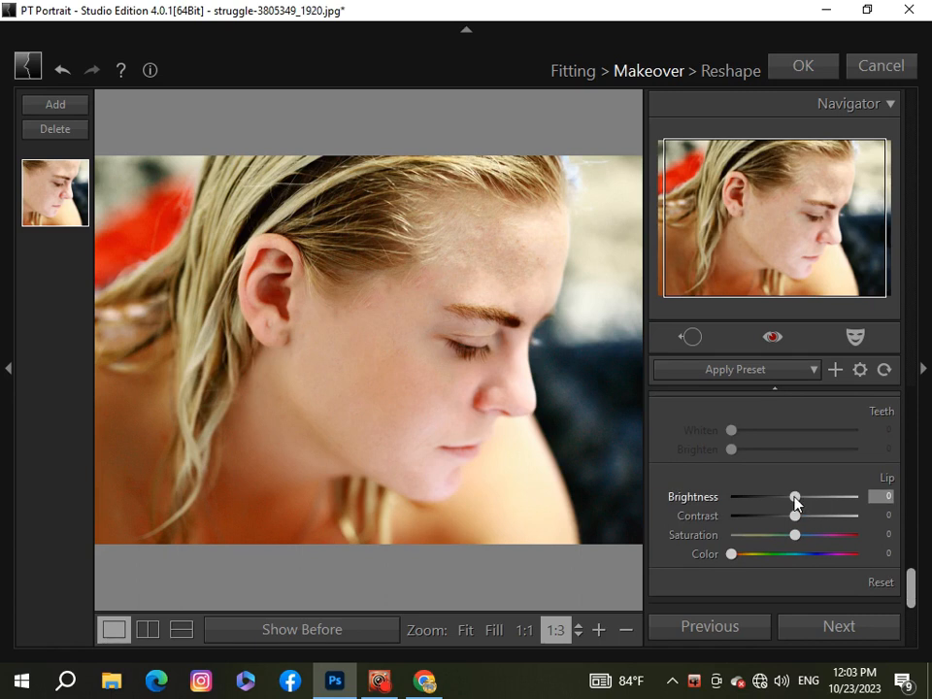
pyautogui.moveTo(797, 501)
pyautogui.mouseDown()
pyautogui.moveTo(787, 499)
pyautogui.moveTo(806, 507)
pyautogui.mouseUp()
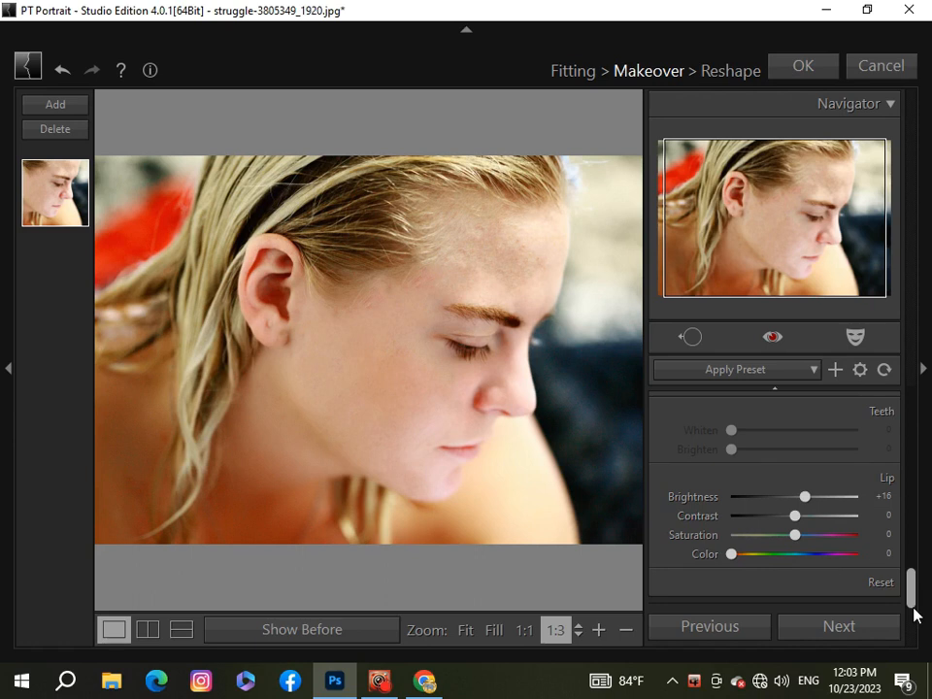
# Proceed to the Reshape stage and set the face's Slim Jaw to -40
pyautogui.click(861, 622)
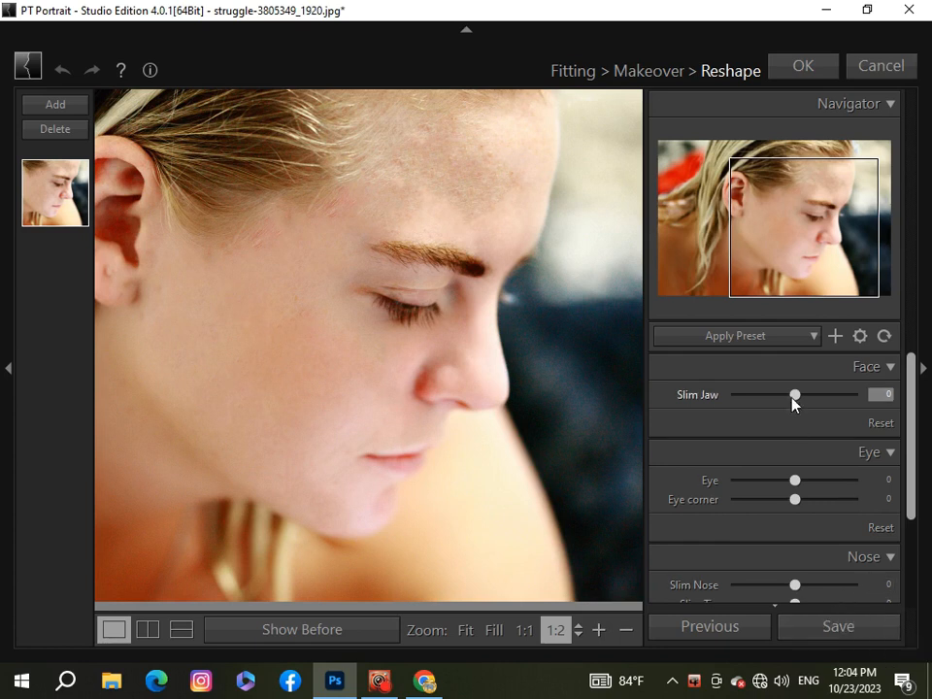
pyautogui.moveTo(795, 395); pyautogui.dragTo(769, 408)
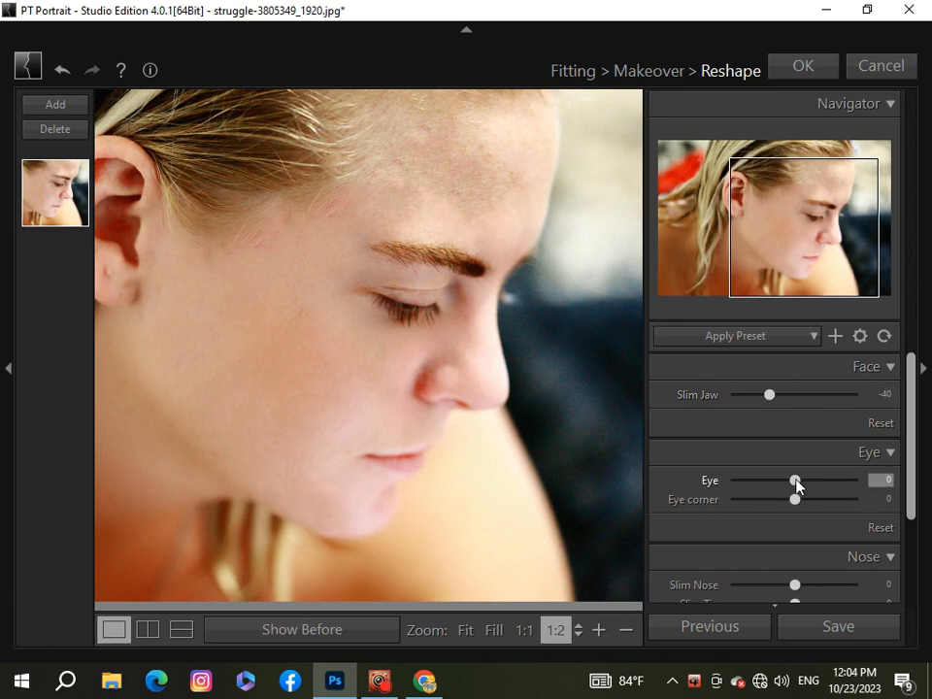